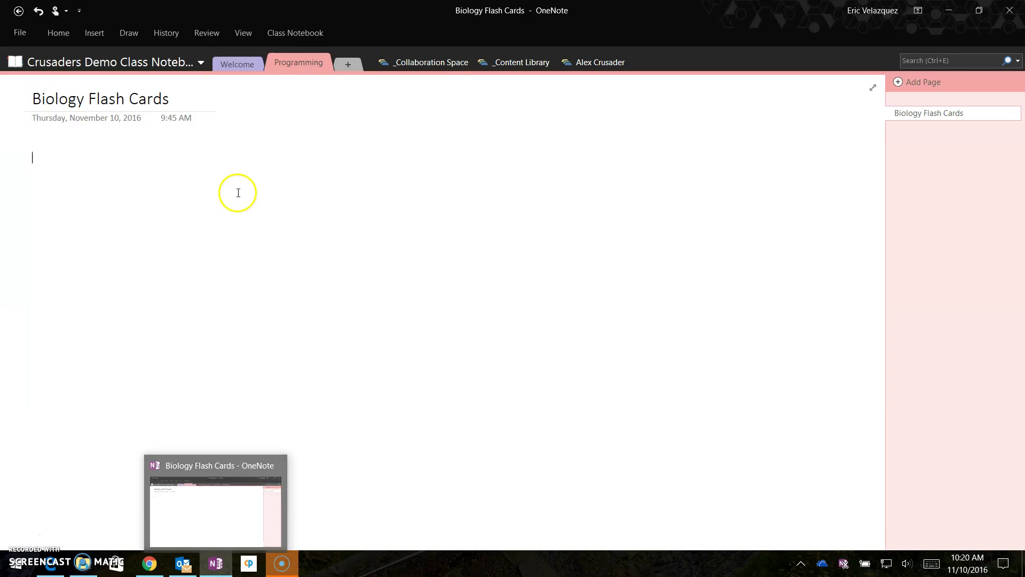
In Chrome, sign in to repl.it with the Google account and its password
mouse_move(149, 563)
left_click(192, 492)
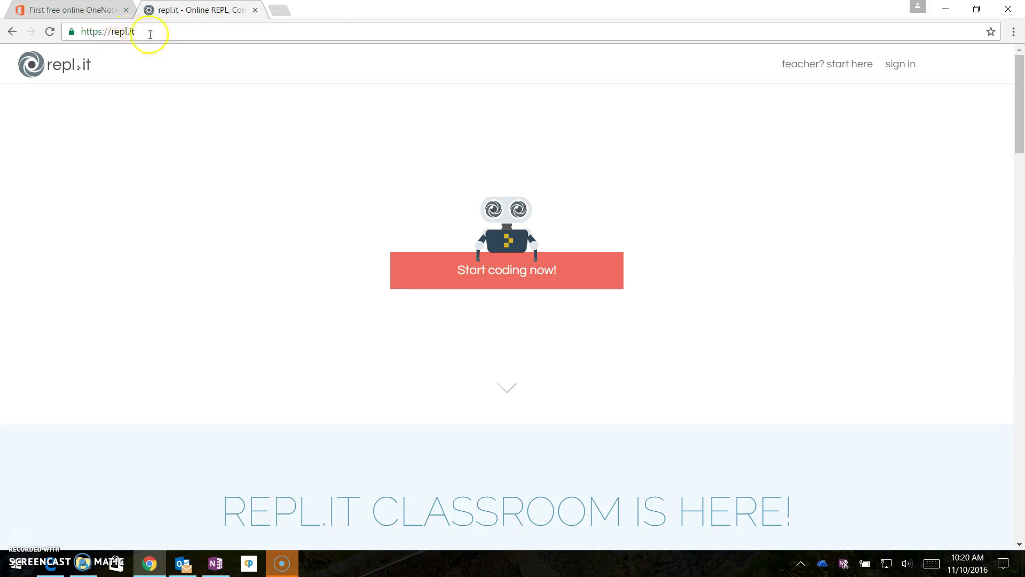
left_click(901, 64)
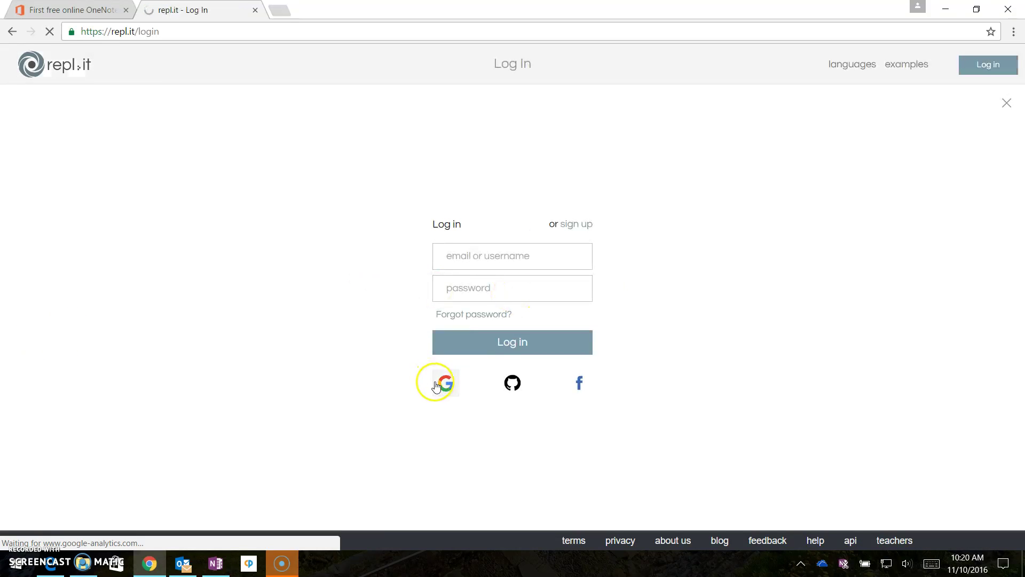
left_click(439, 391)
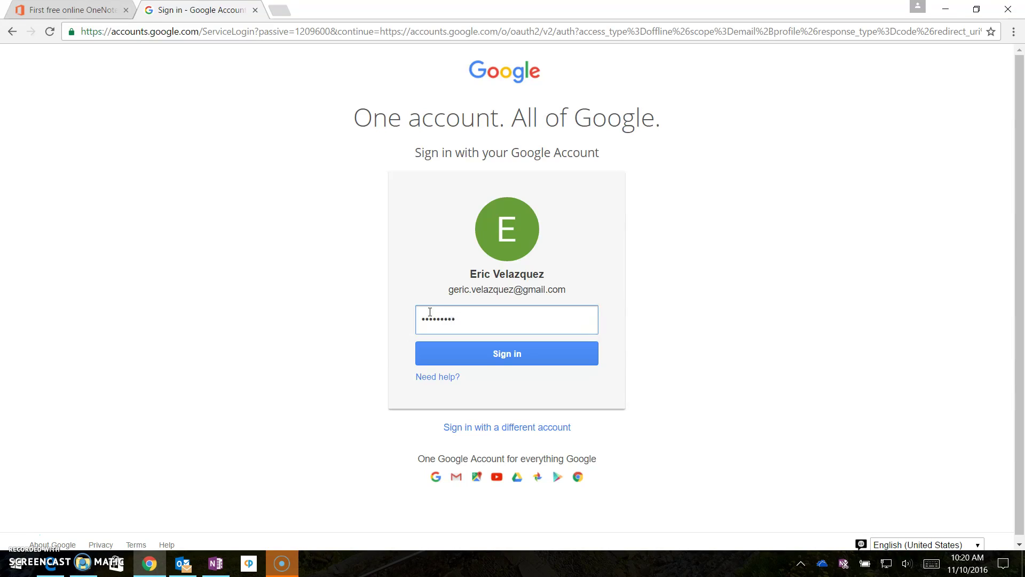
key("Return")
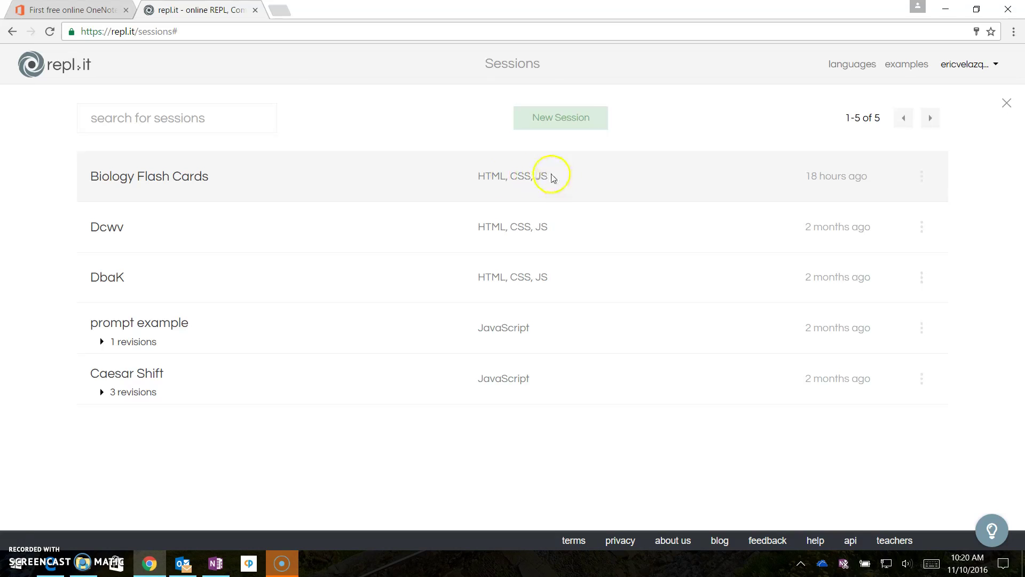
Open Biology Flash Cards, widen its output area, and cycle through the DNA, Proteins and Genes cards
left_click(167, 183)
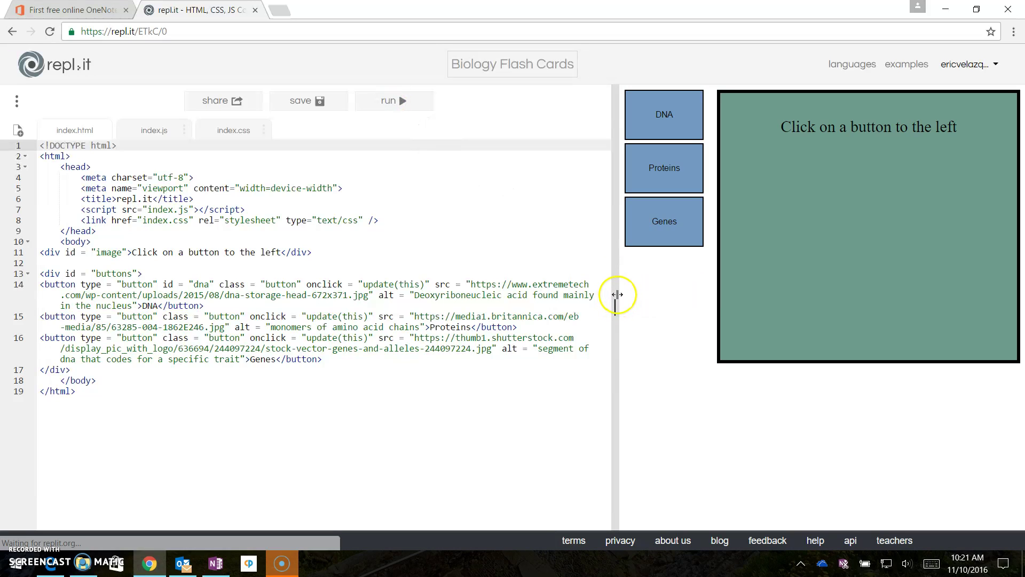
left_click_drag(616, 294, 314, 304)
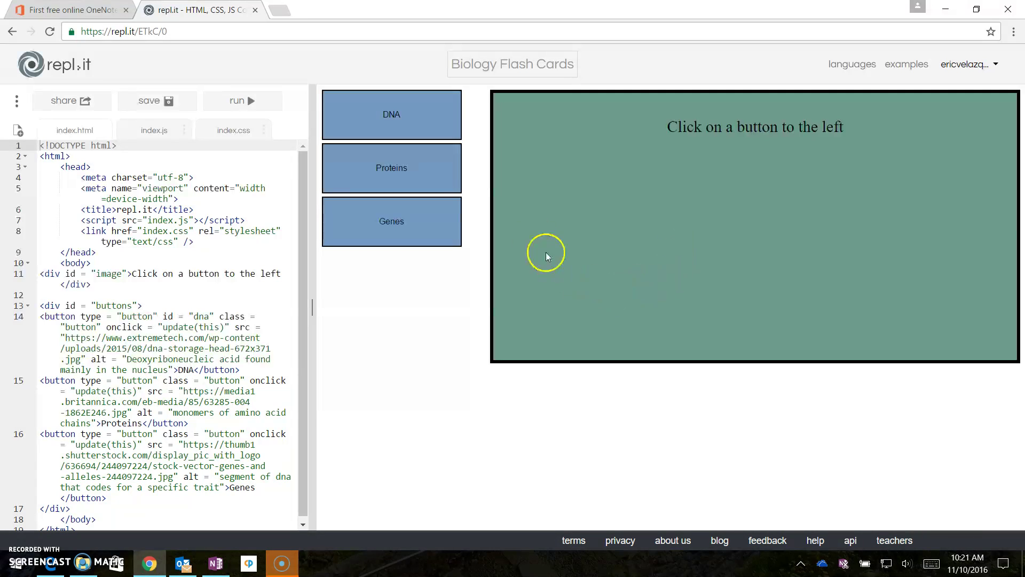
left_click(376, 101)
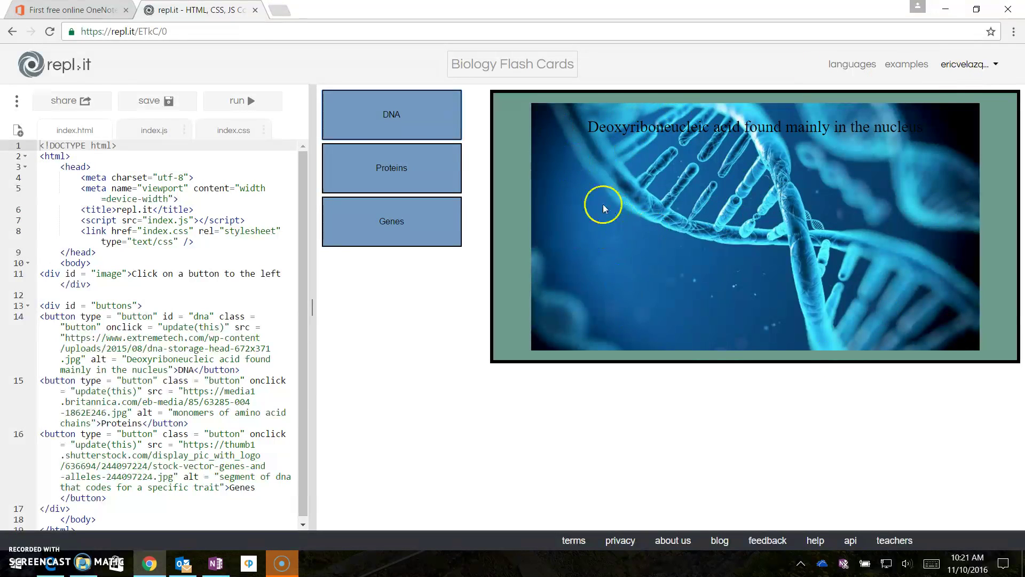
left_click(430, 166)
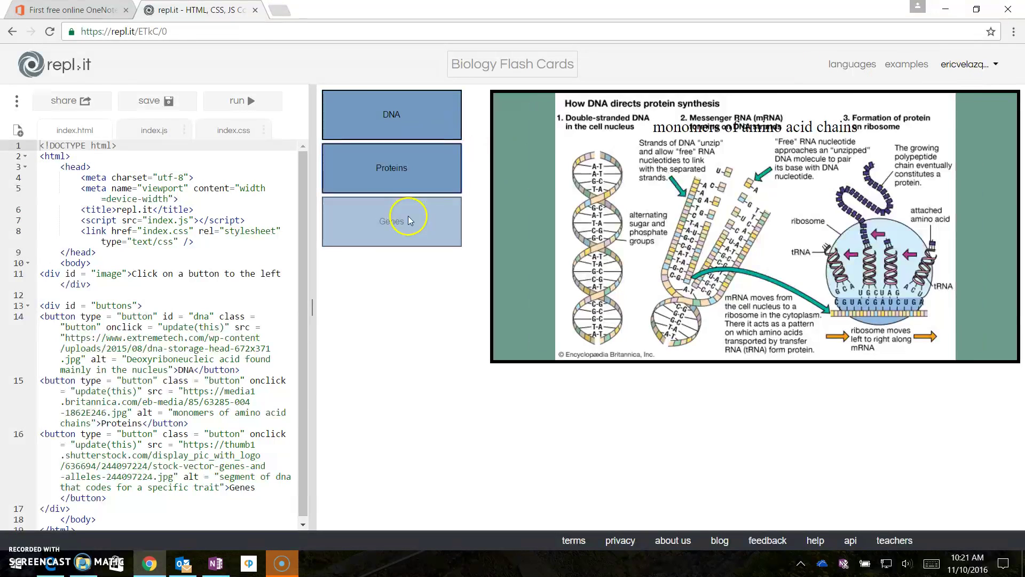
left_click(408, 216)
left_click(407, 174)
left_click(406, 219)
left_click(404, 118)
left_click(413, 217)
left_click(422, 113)
left_click(424, 162)
left_click(411, 219)
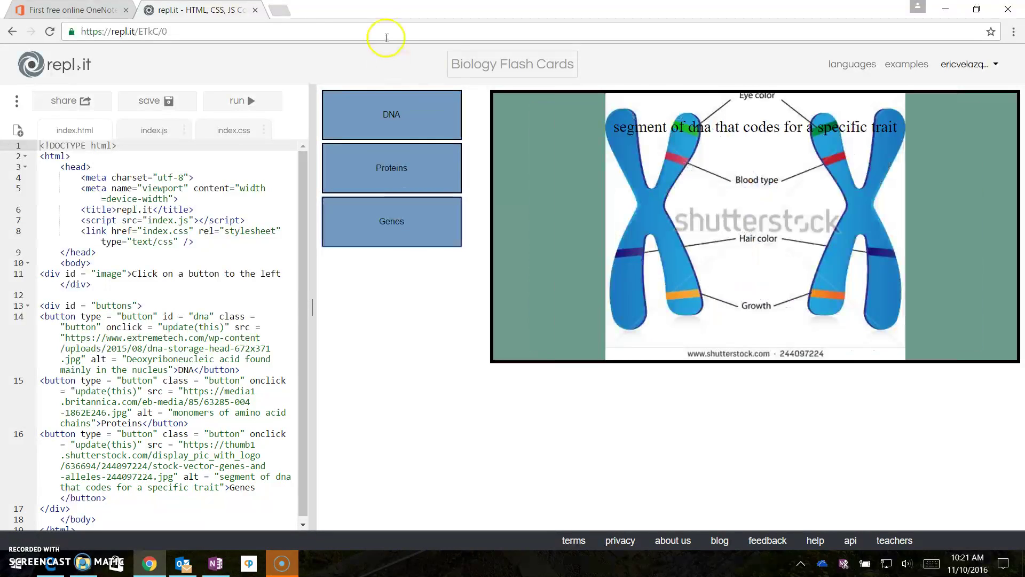
left_click(75, 108)
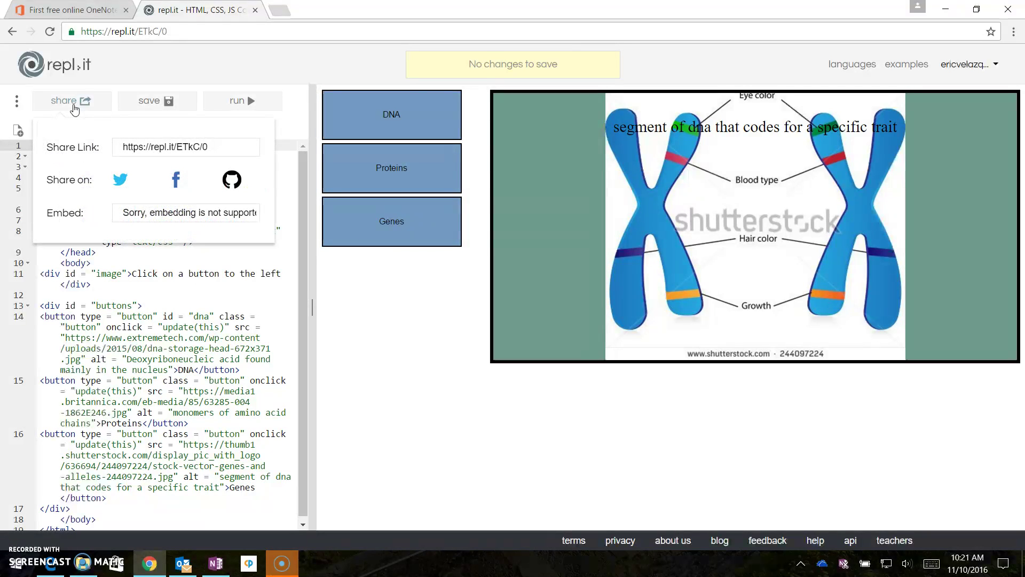
left_click(222, 213)
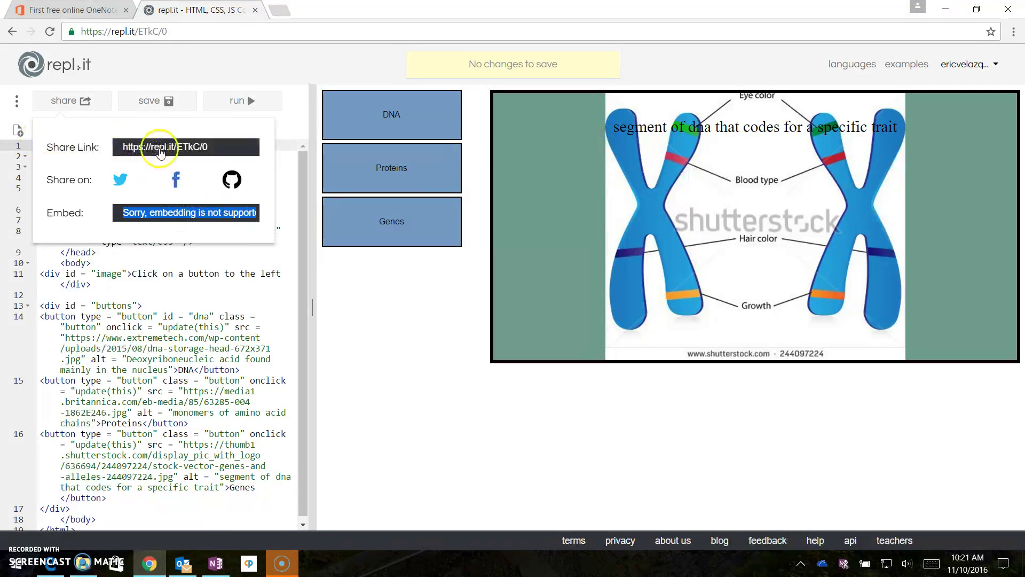
left_click(151, 151)
key("ctrl+c")
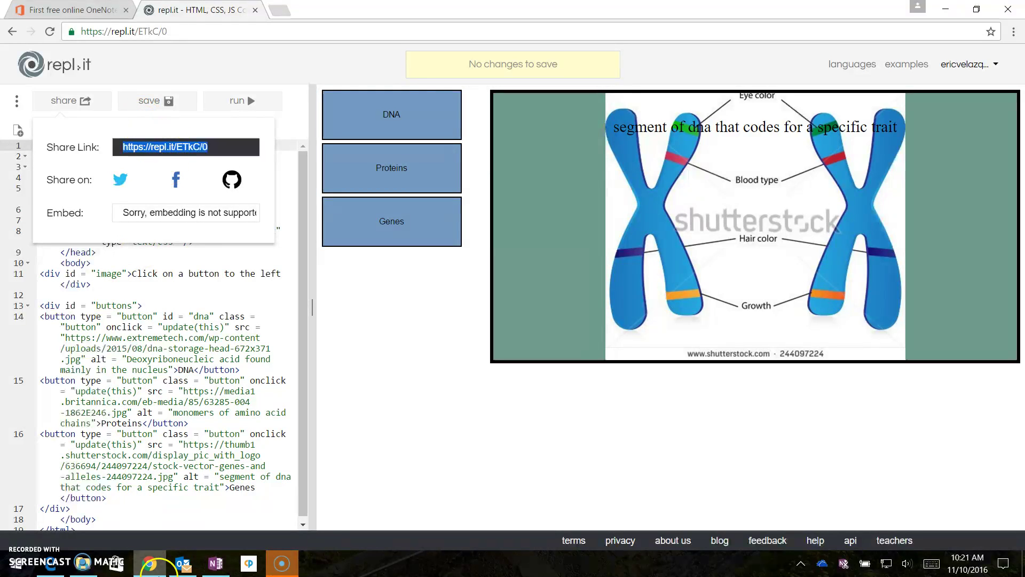
left_click(214, 568)
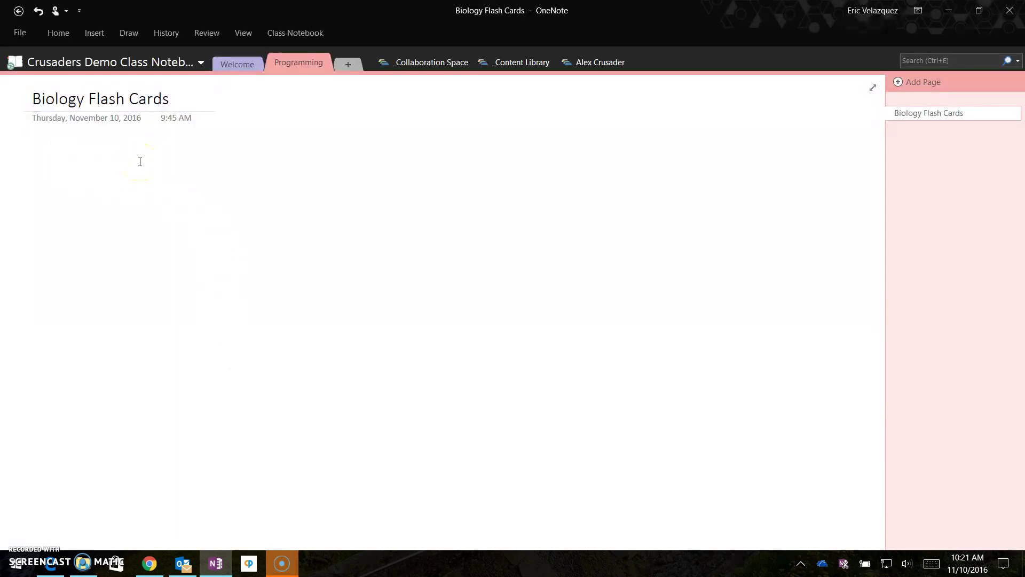
Paste the repl.it link onto the Biology Flash Cards page, reload the embed, and enlarge it
key("ctrl+v")
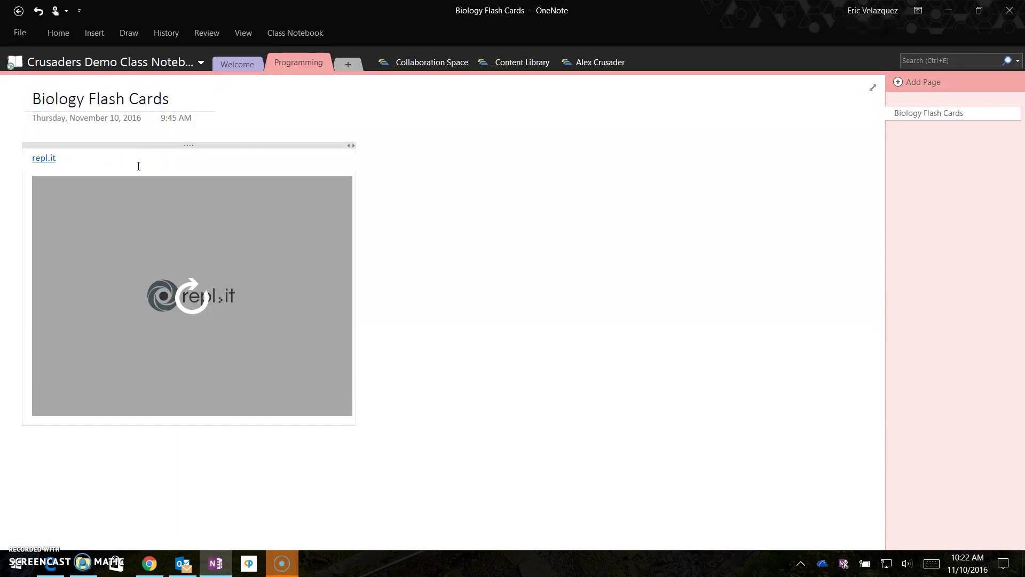
left_click(199, 306)
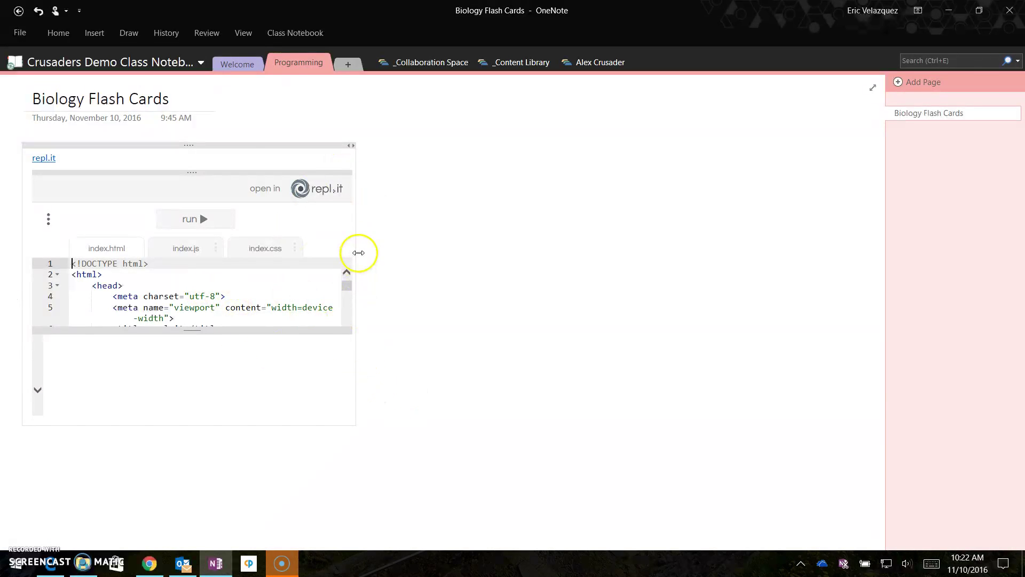
left_click_drag(359, 253, 485, 262)
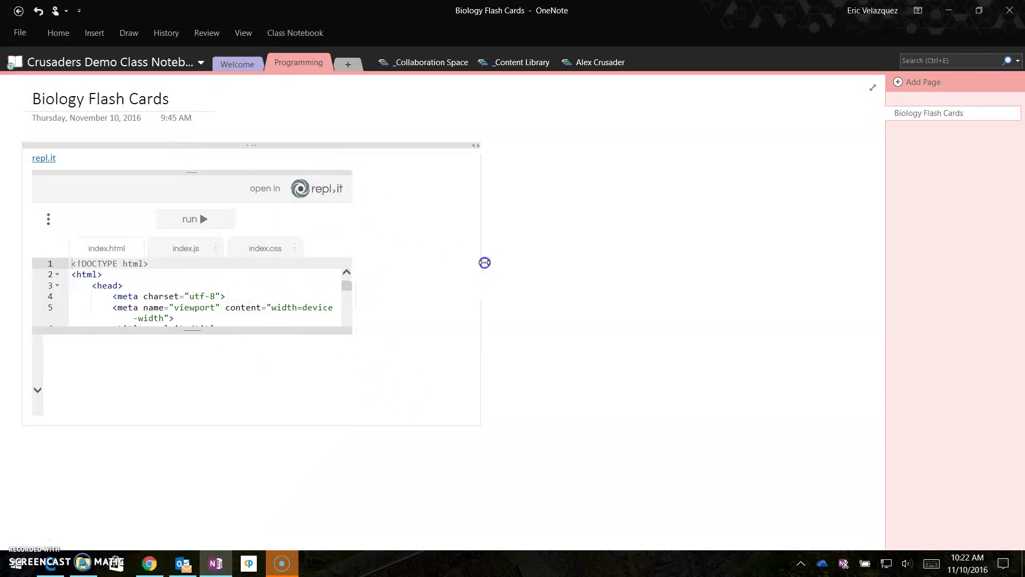
left_click(297, 175)
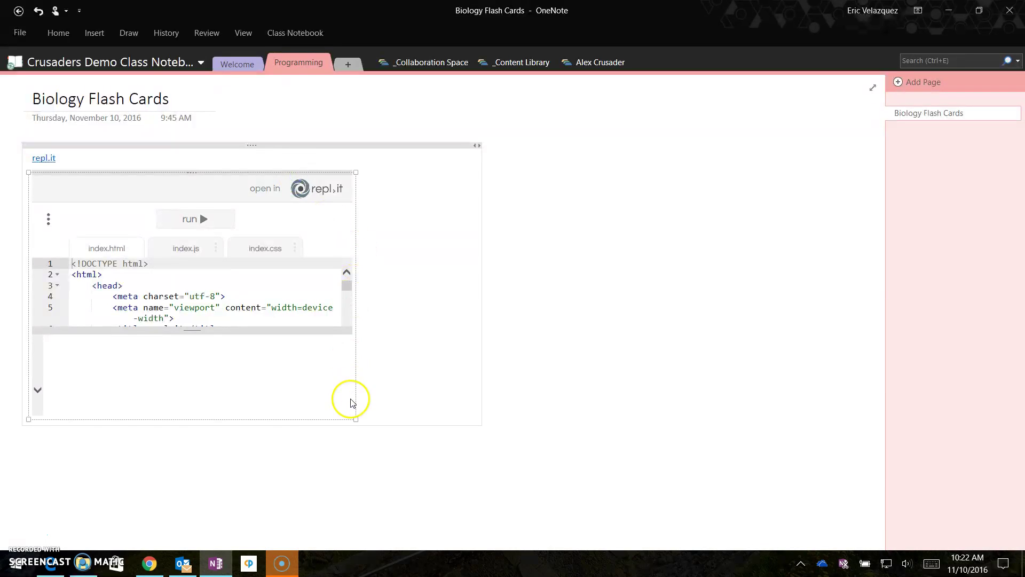
left_click_drag(371, 418, 837, 408)
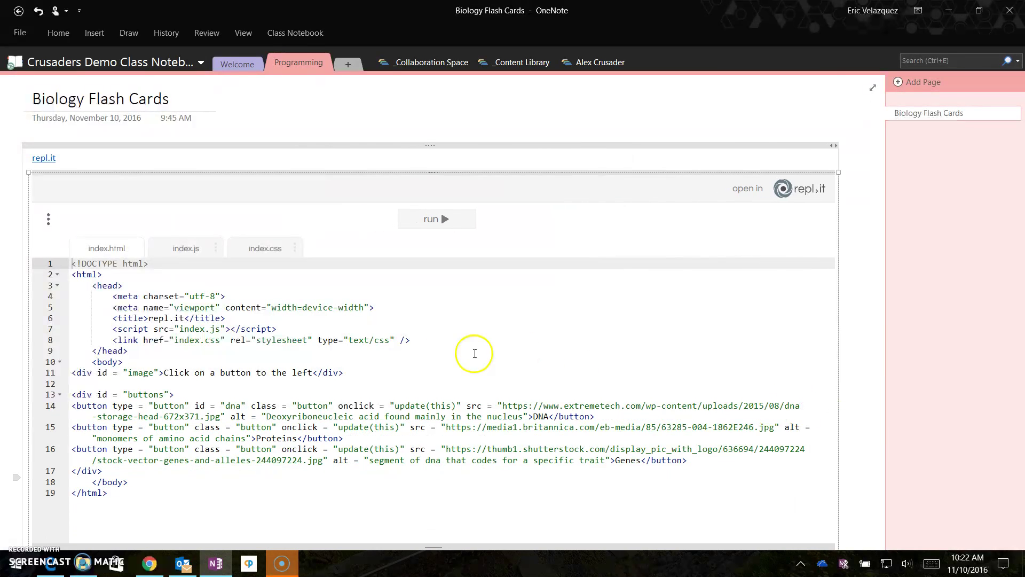
Drag the embed's splitter up and scroll to its program output
scroll(420, 369, "down", 3)
left_click_drag(405, 401, 451, 305)
scroll(437, 364, "down", 2)
scroll(427, 321, "down", 1)
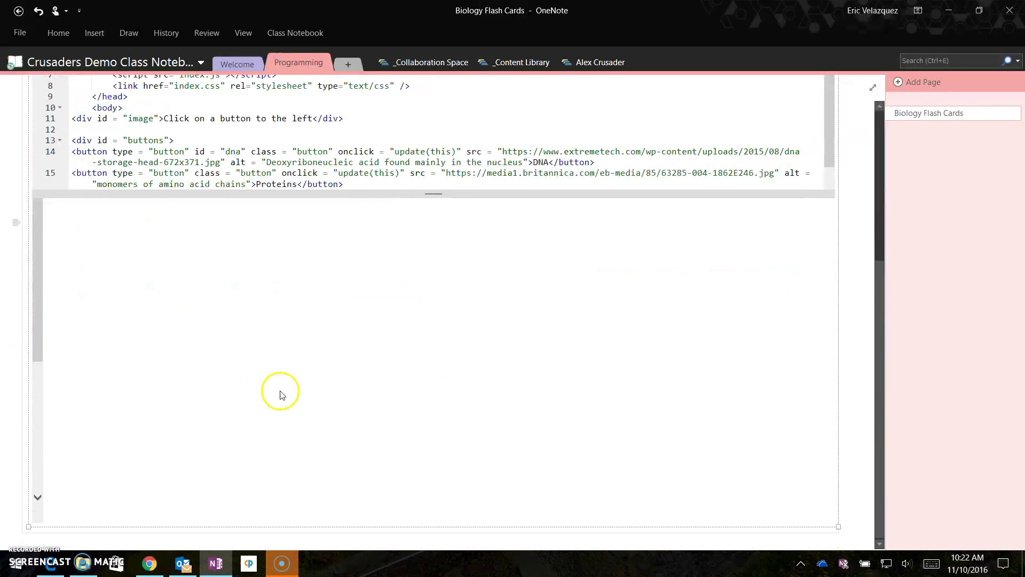
scroll(382, 481, "up", 1)
scroll(383, 482, "up", 3)
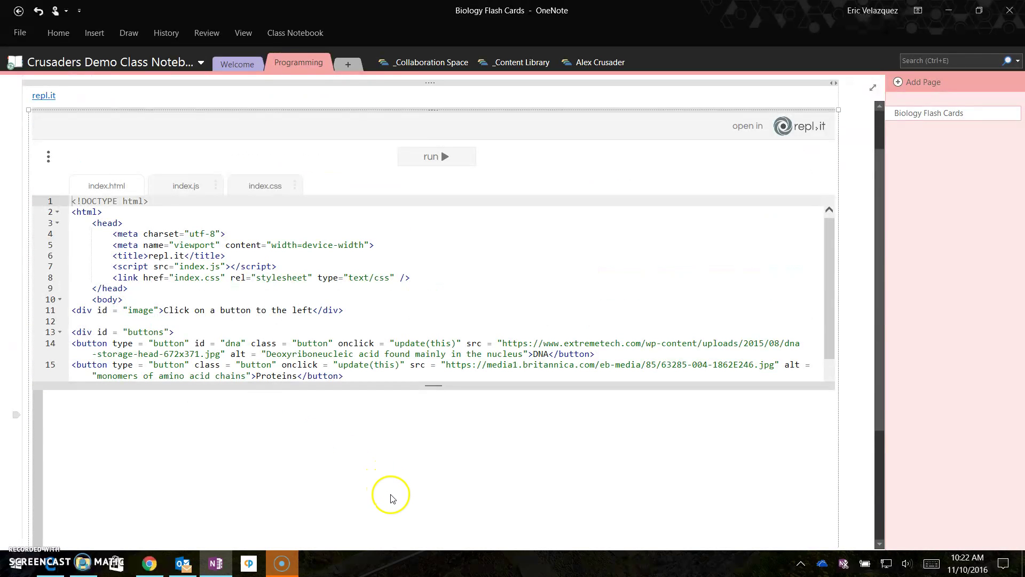
scroll(436, 385, "down", 2)
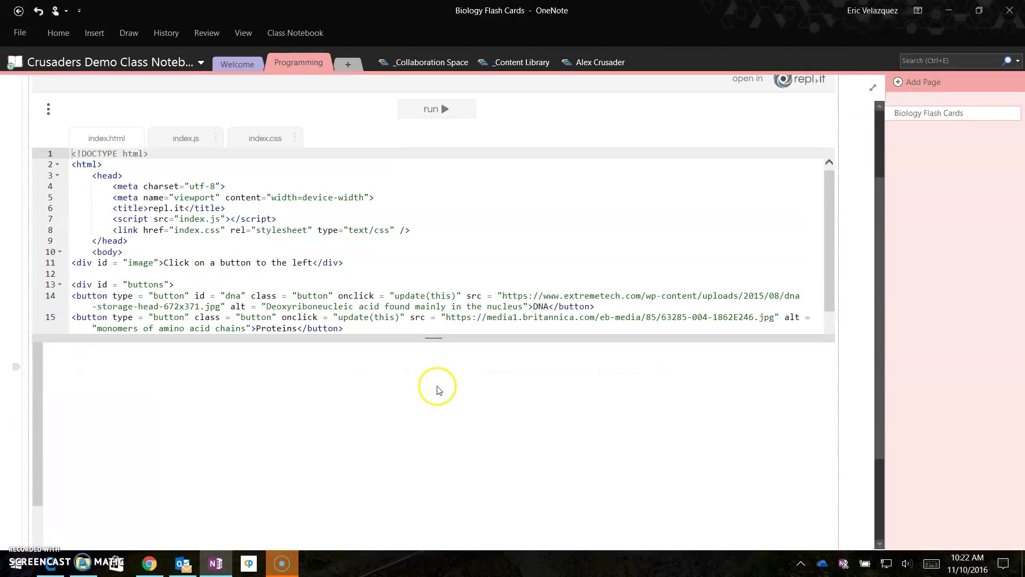
scroll(422, 337, "up", 2)
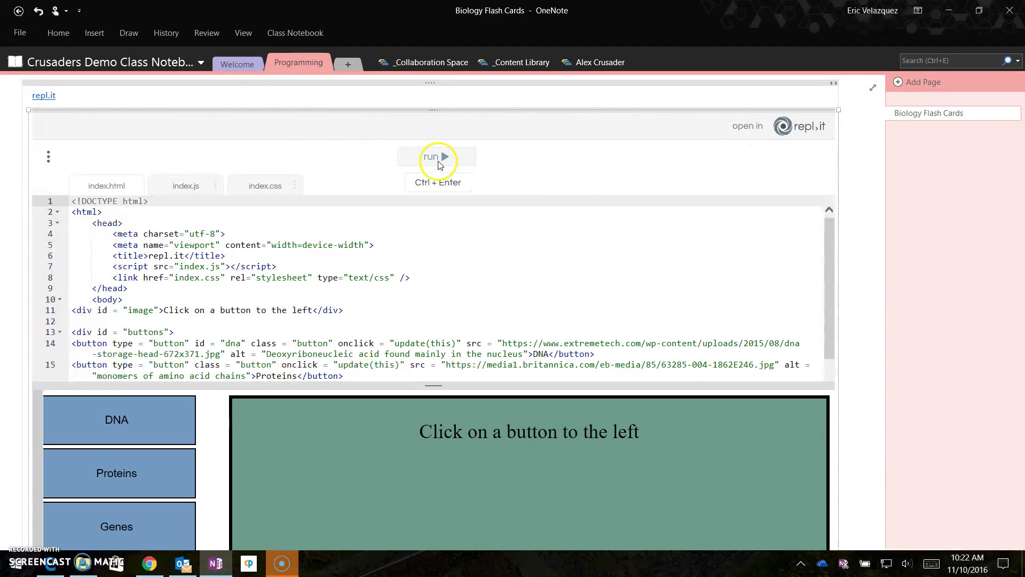
scroll(399, 276, "down", 1)
scroll(384, 352, "down", 3)
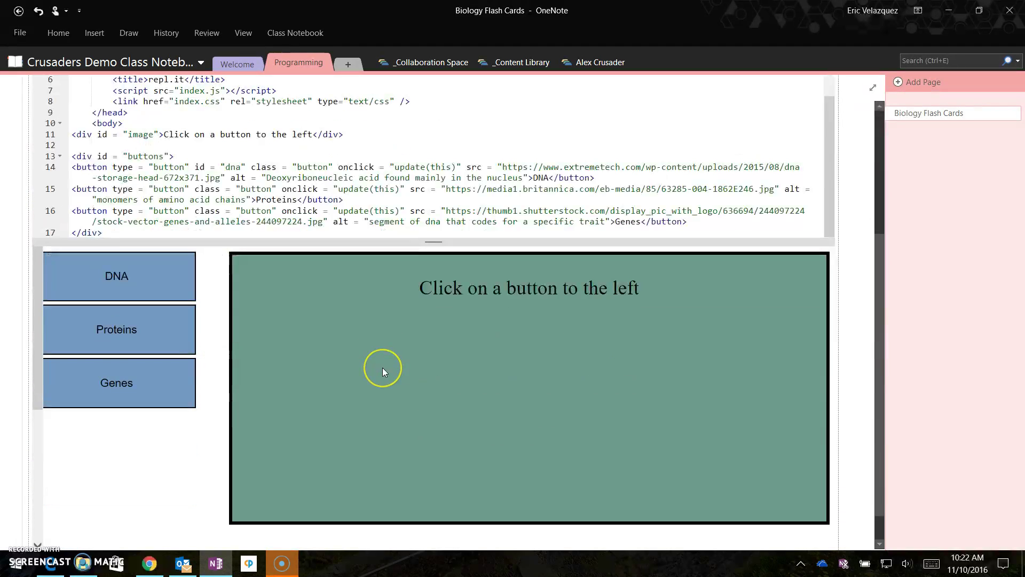
Test the embedded DNA, Proteins and Genes flash cards
left_click(160, 262)
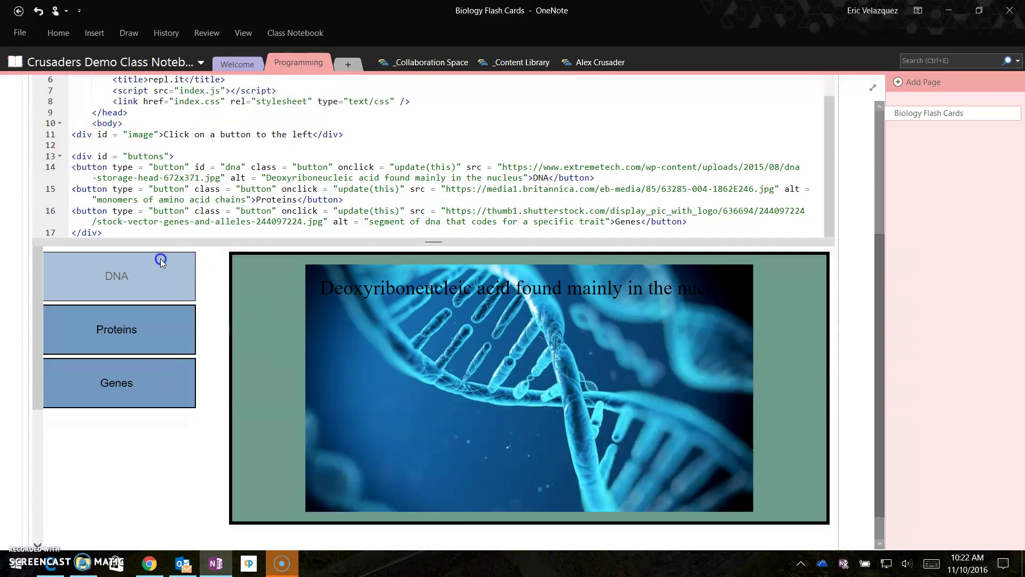
left_click(153, 325)
left_click(155, 370)
scroll(155, 368, "up", 4)
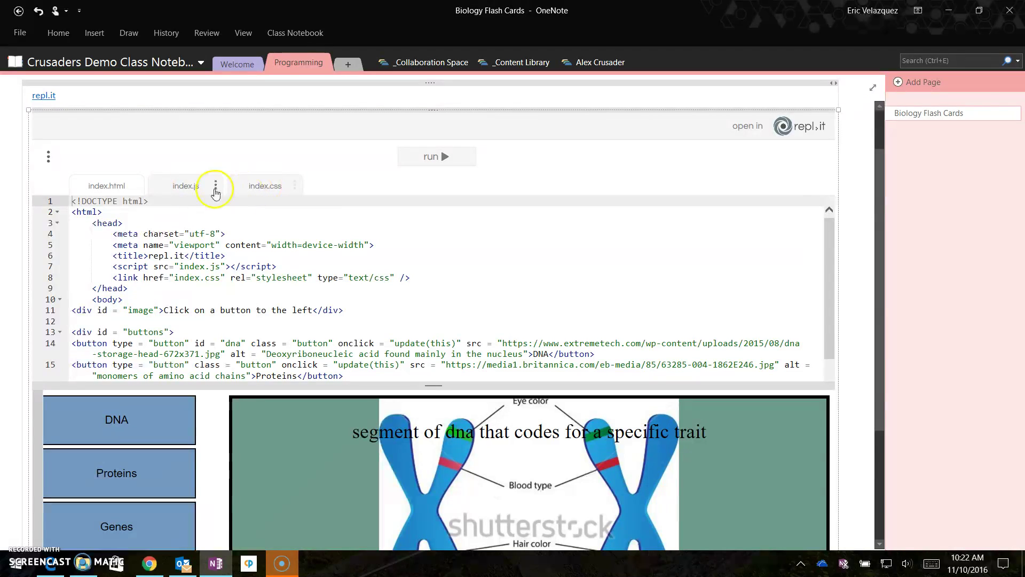
View the index.css and index.js code, then return to index.html
left_click(258, 193)
left_click(183, 194)
left_click(105, 194)
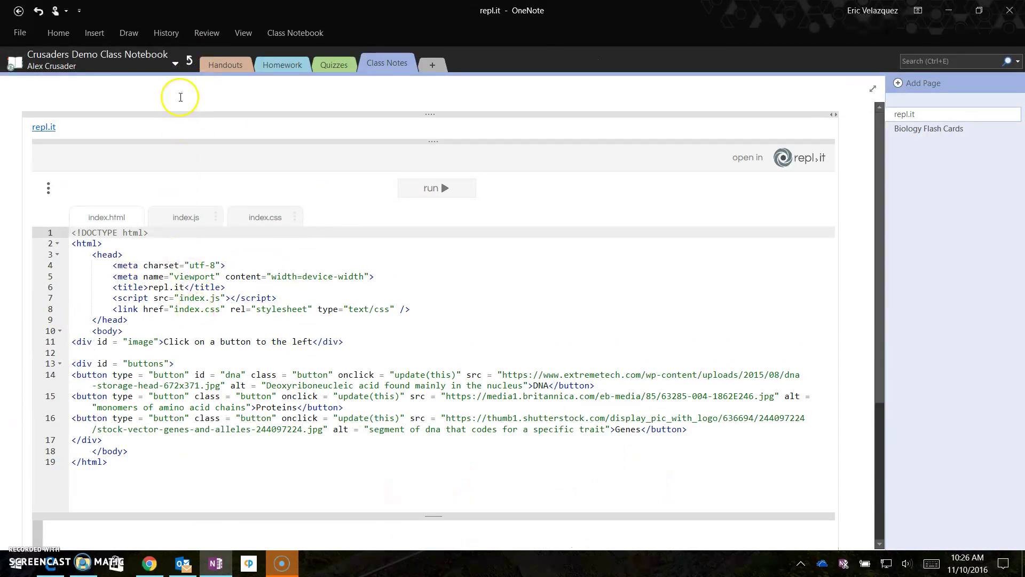
Return to the teacher's Biology Flash Cards page and list its Distribute Page options
left_click(189, 61)
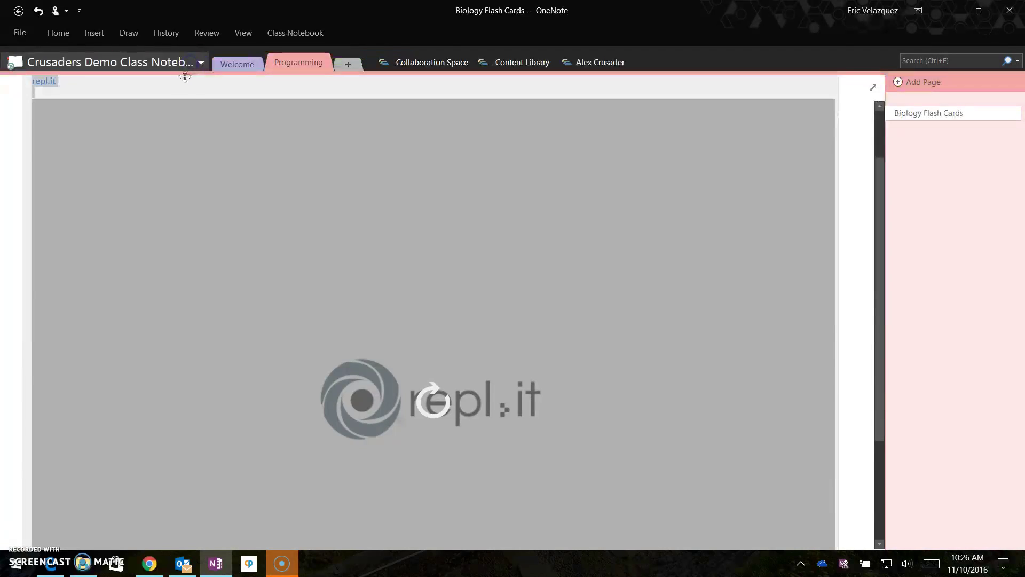
left_click(213, 279)
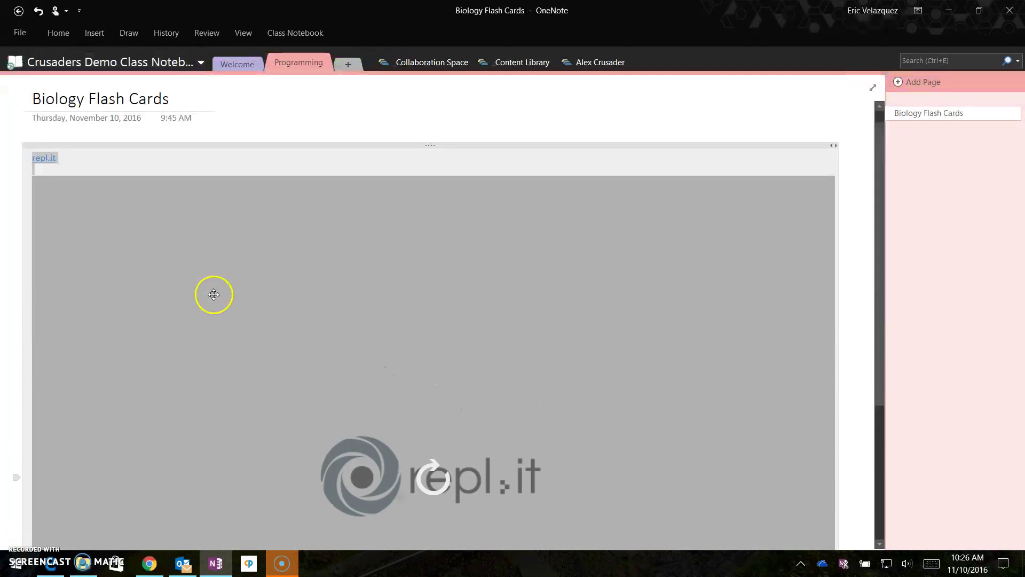
left_click(299, 33)
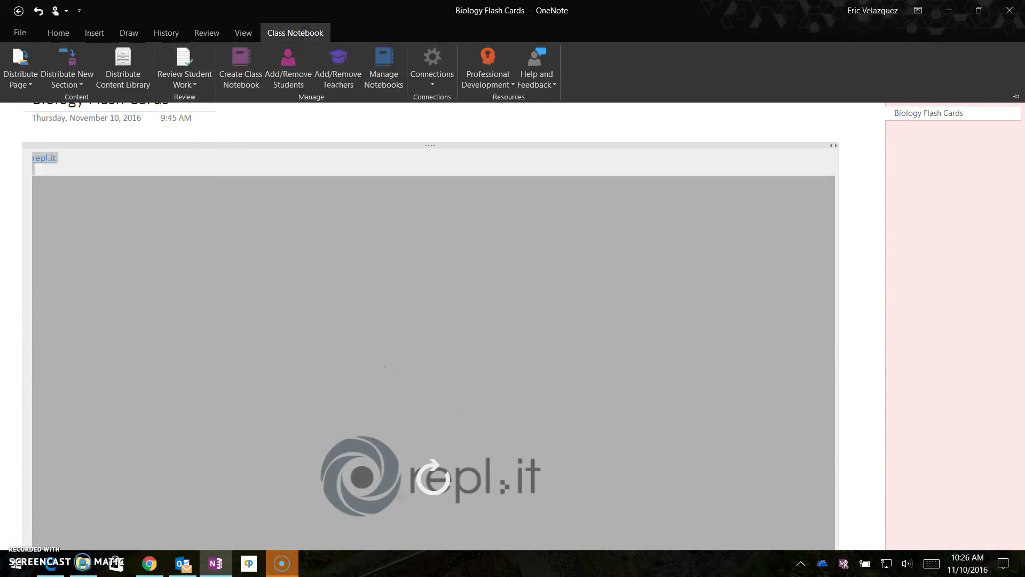
left_click(22, 81)
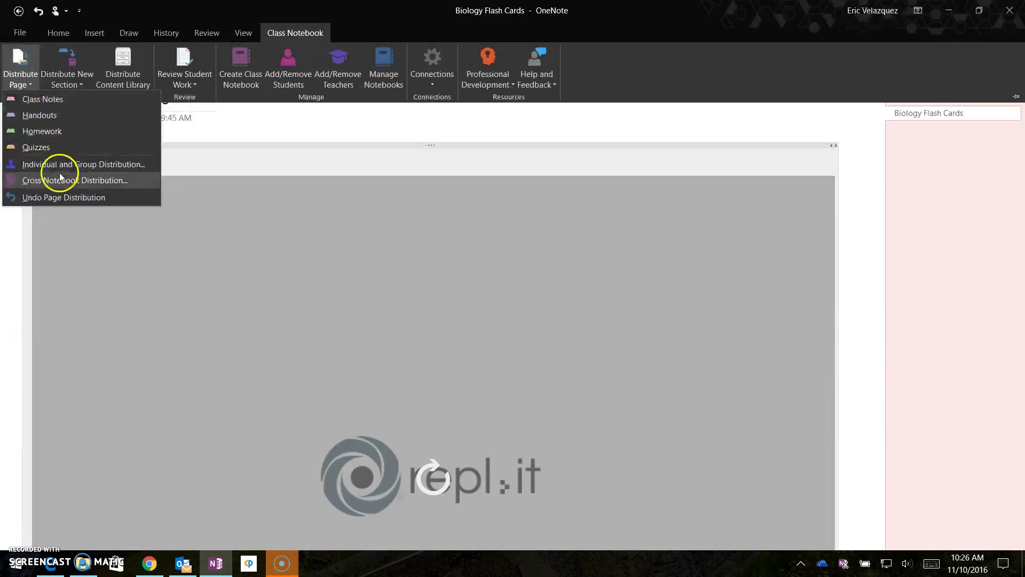
In the student's Class Notes, cut the duplicate Biology Flash Cards page
left_click(45, 101)
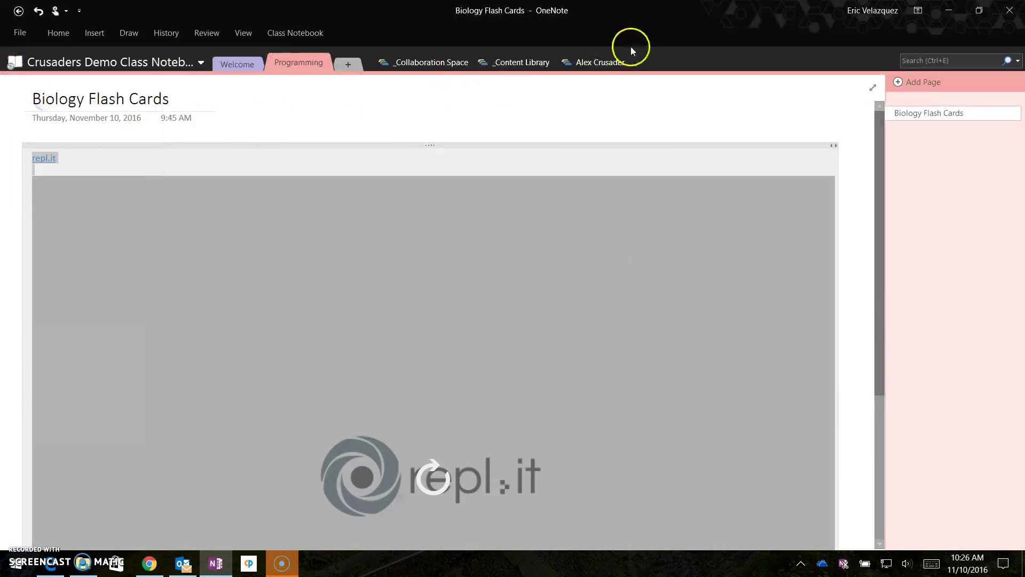
left_click(600, 63)
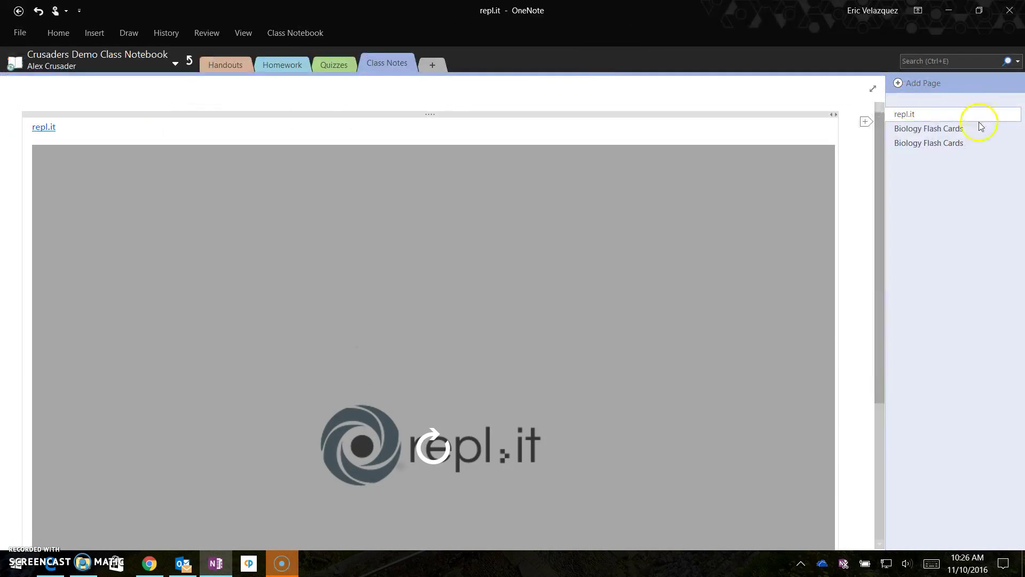
left_click(927, 144)
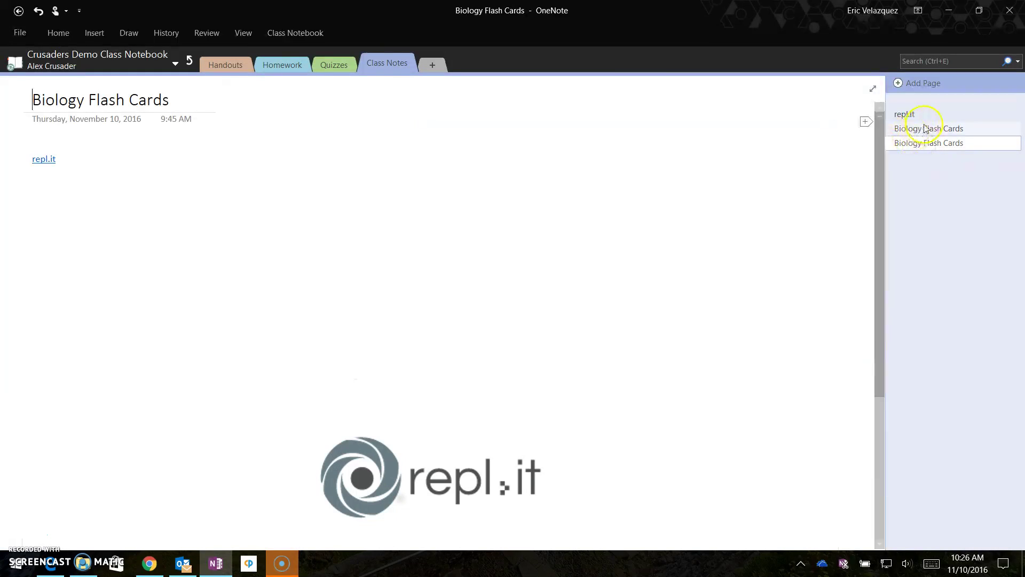
left_click(917, 130)
left_click(915, 143)
right_click(919, 129)
left_click(806, 170)
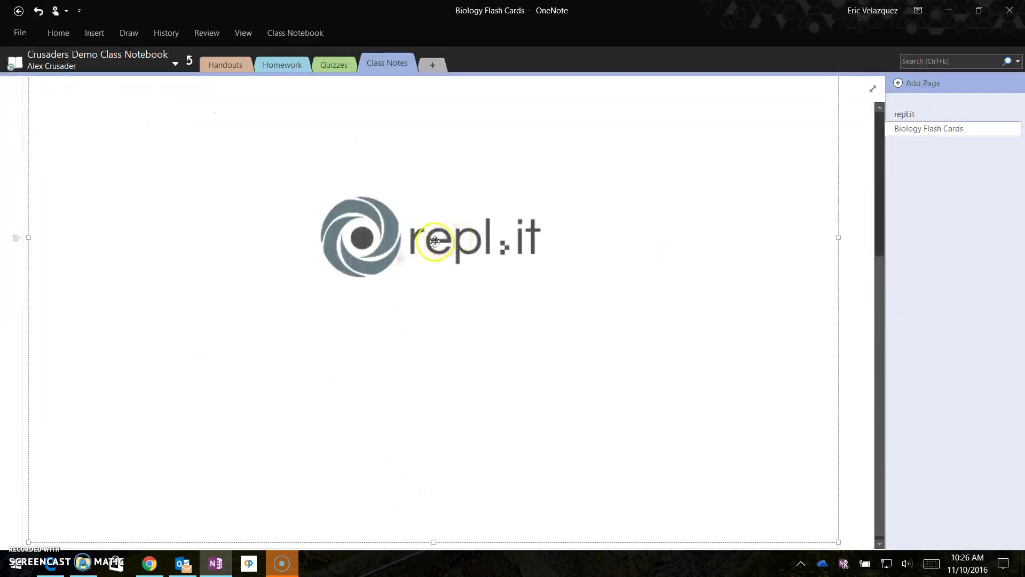
Go back to the teacher's Programming section
scroll(423, 248, "up", 3)
left_click(248, 166)
scroll(249, 166, "up", 1)
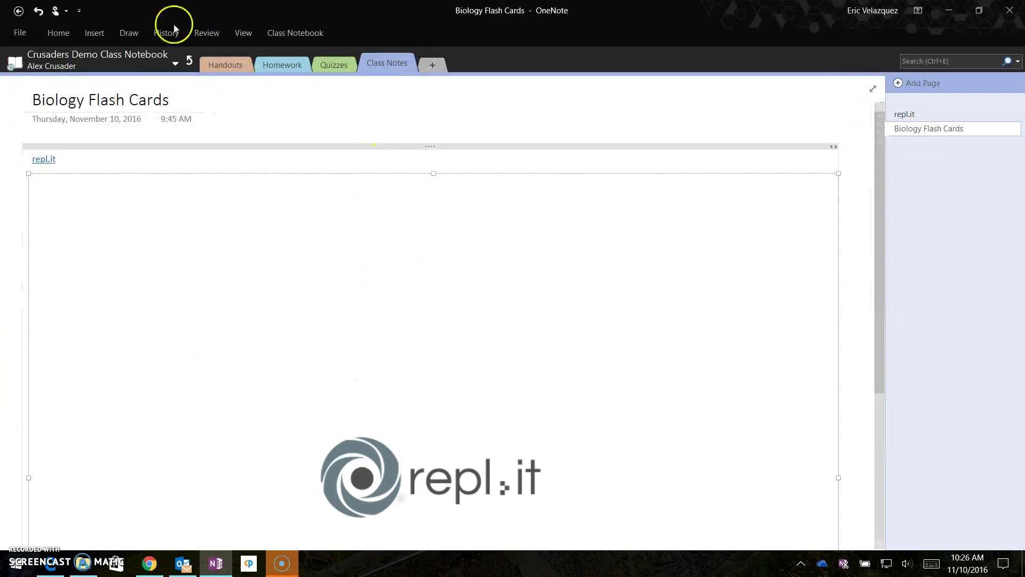
left_click(190, 61)
Copy the embedded repl.it container and bring up the Biology Flash Cards page's options
scroll(231, 159, "up", 1)
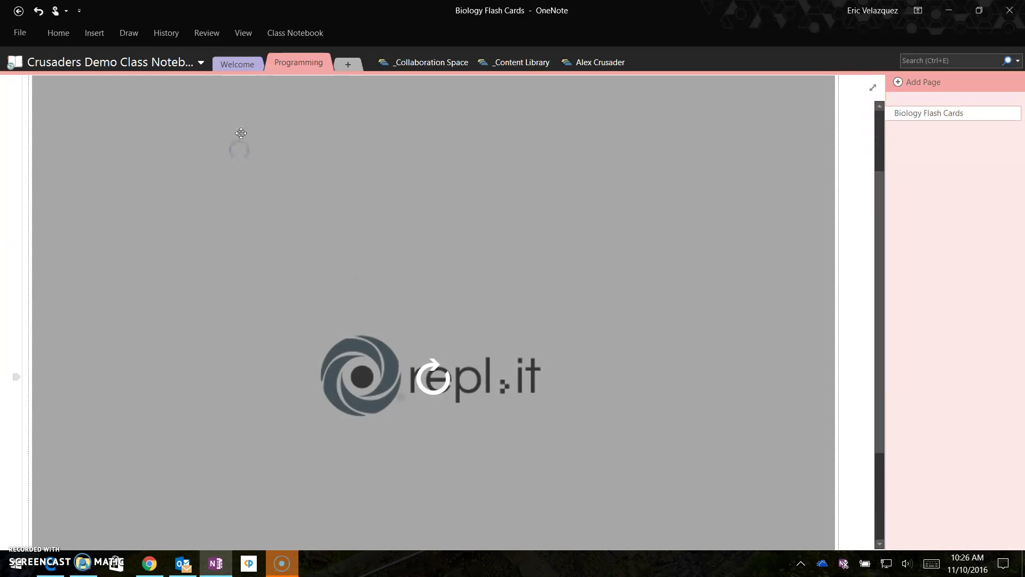
left_click(213, 217)
left_click(240, 142)
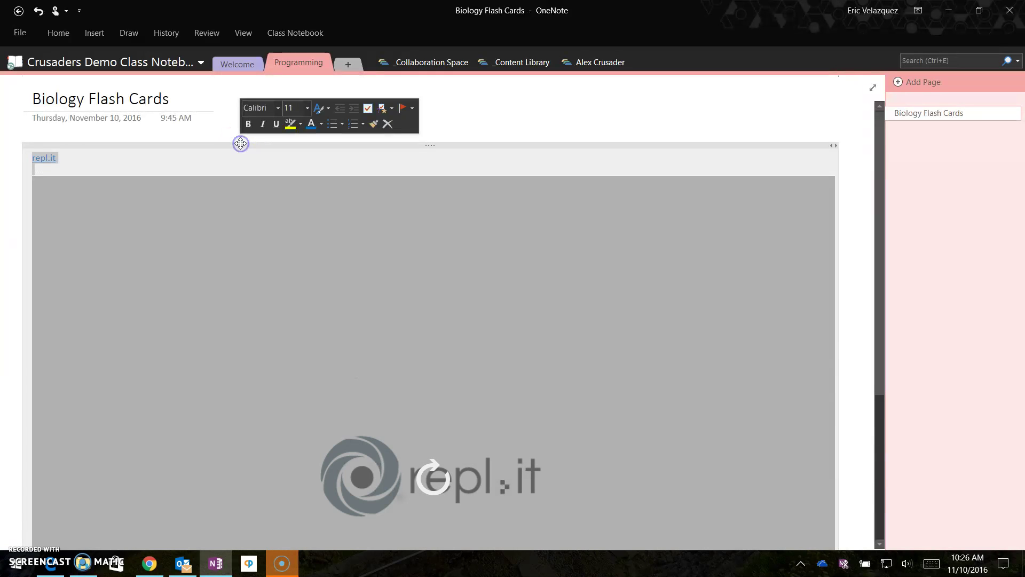
left_click(240, 143)
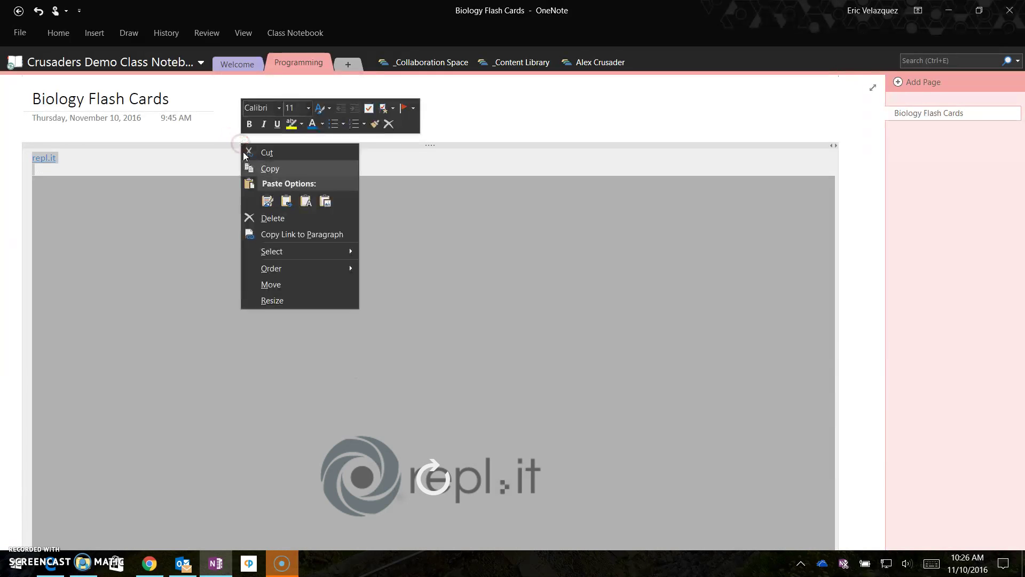
left_click(267, 168)
left_click(747, 62)
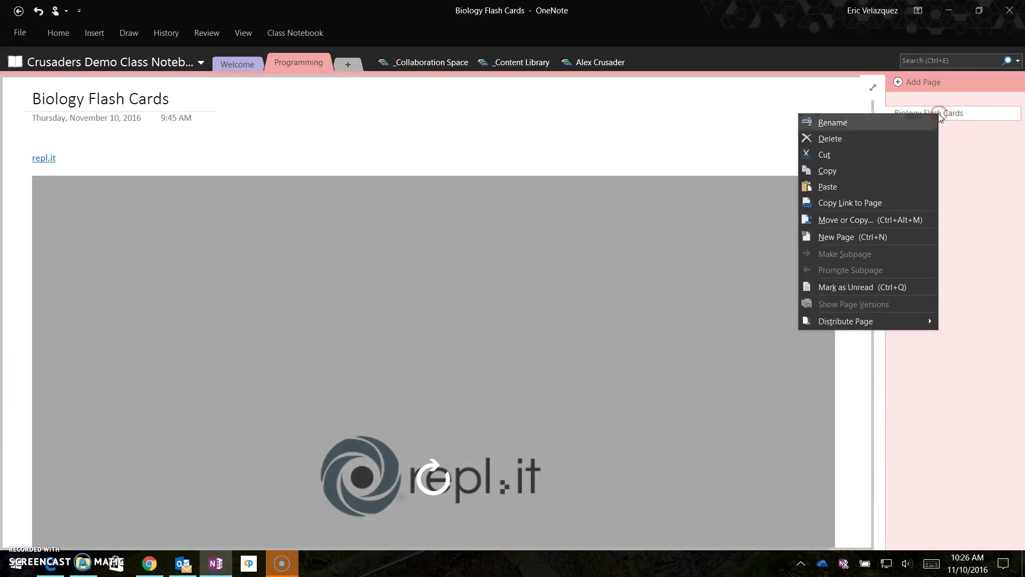
Use Move or Copy to copy the page into the student's Class Notes section
left_click(857, 222)
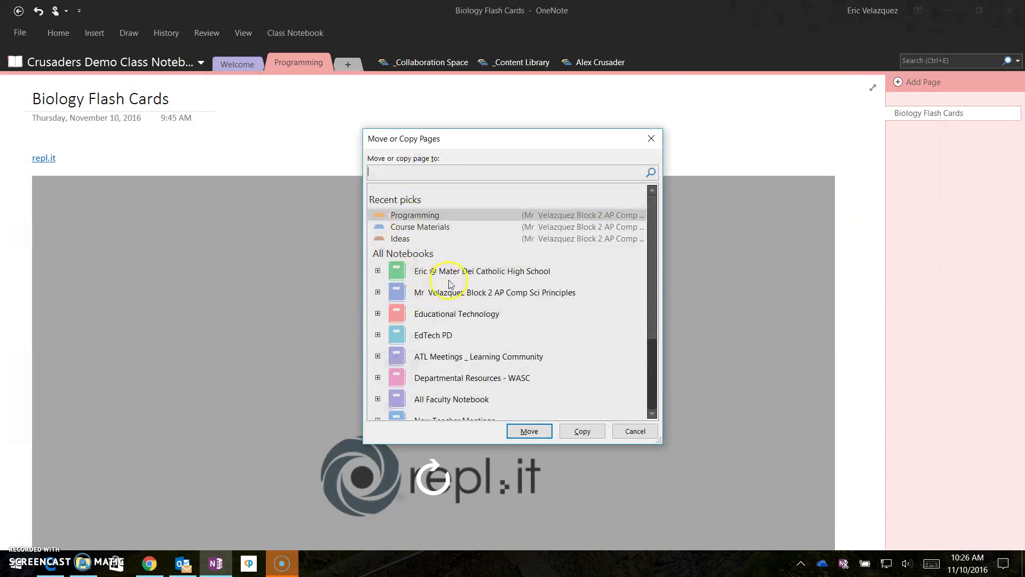
scroll(452, 287, "down", 3)
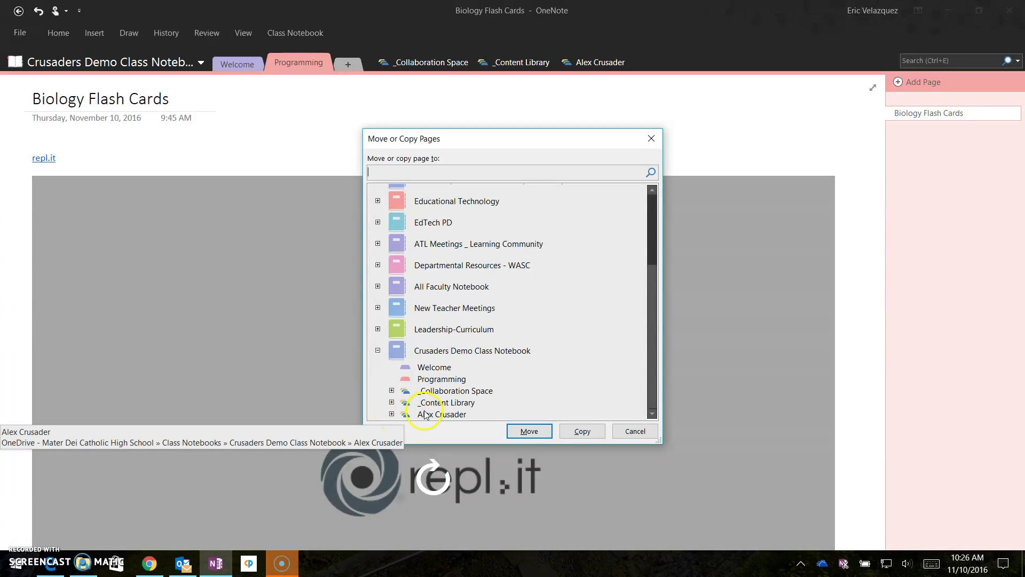
left_click(392, 414)
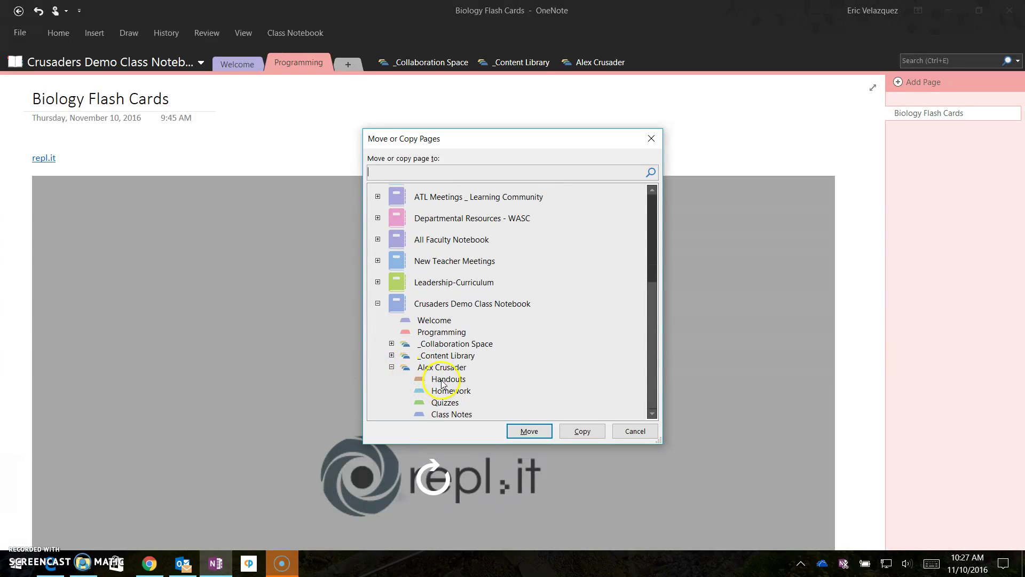
left_click(448, 416)
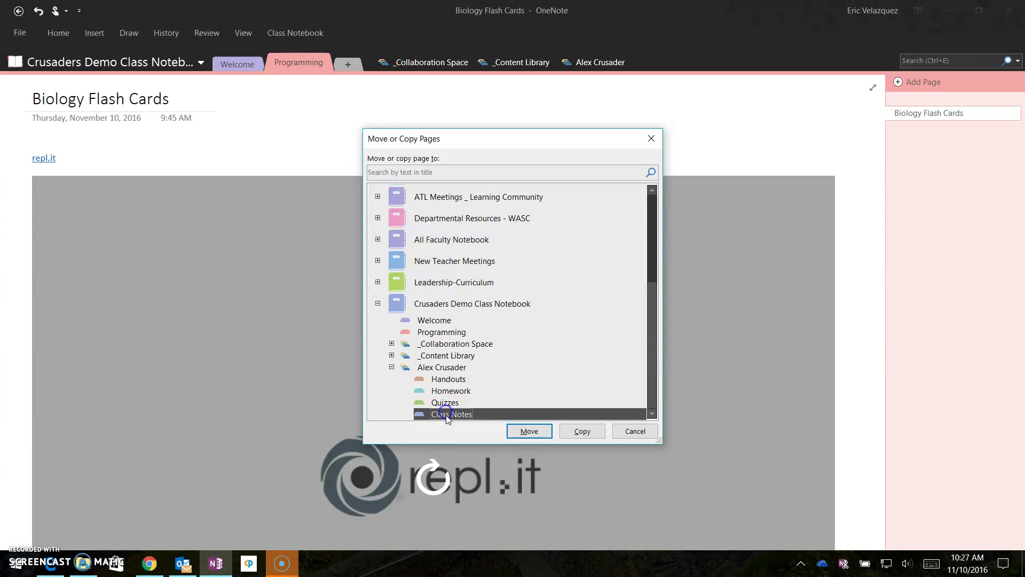
left_click(581, 432)
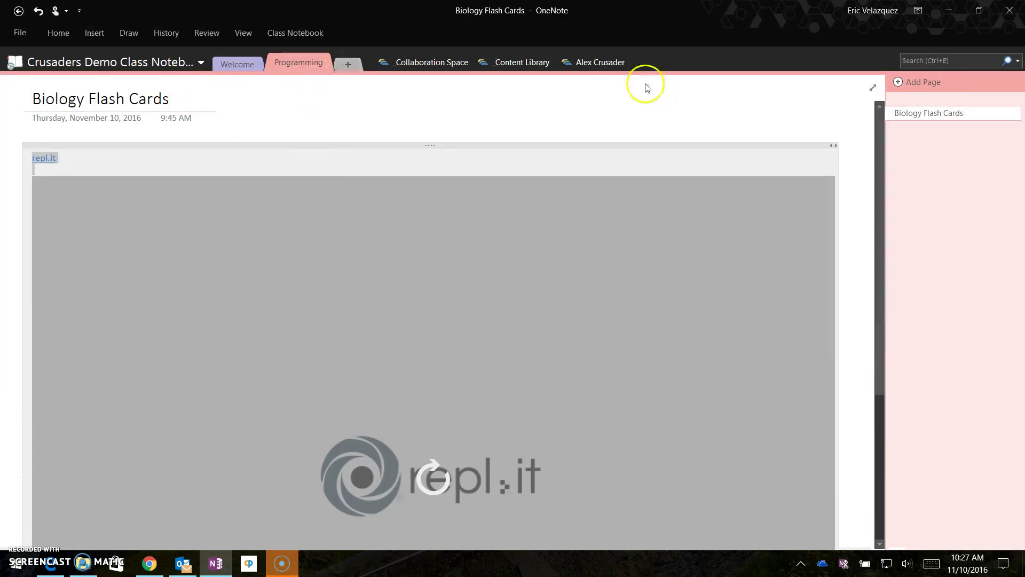
Open the copied page in Class Notes and reload its embed to show the index.html code
left_click(586, 63)
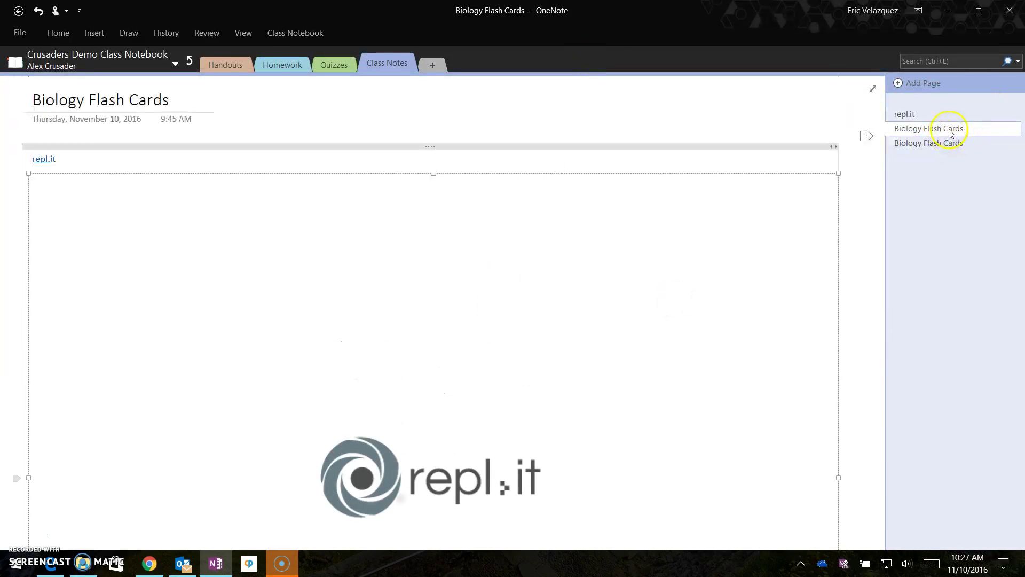
left_click(910, 142)
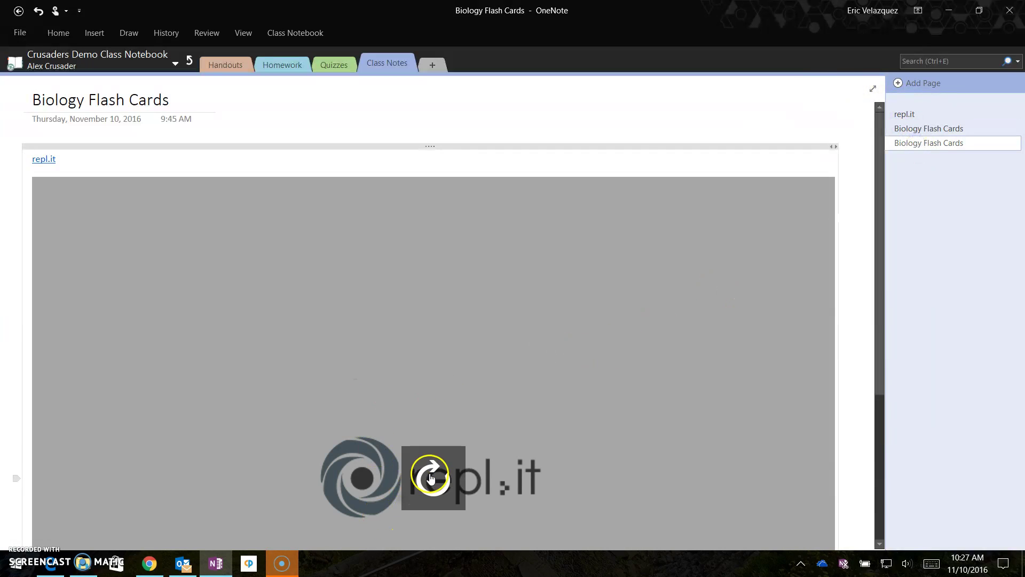
left_click(432, 477)
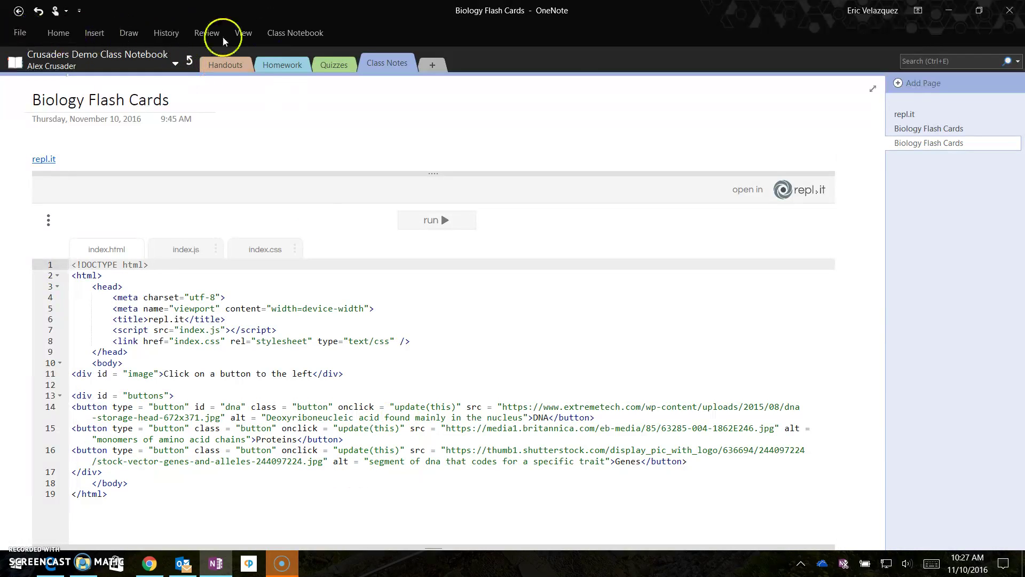
left_click(296, 33)
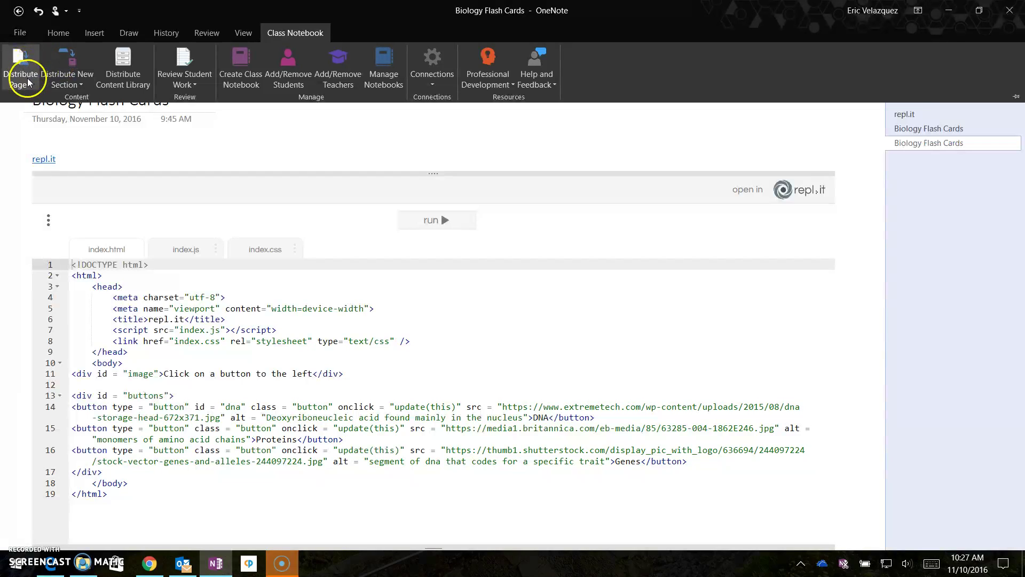
left_click(242, 34)
left_click(286, 33)
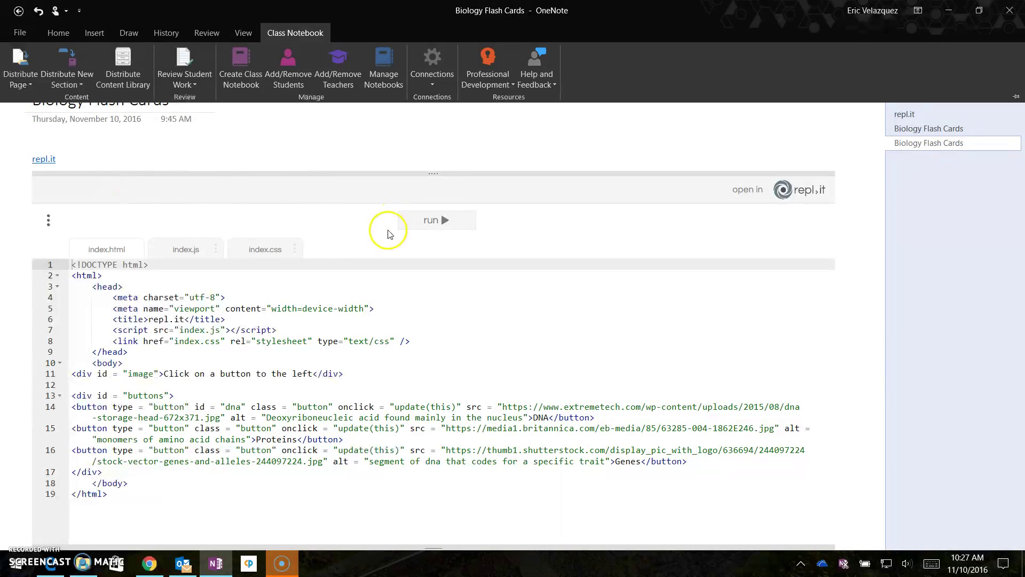
Run the embedded repl.it flash-card program inside the OneNote page
scroll(446, 206, "down", 1)
left_click(455, 175)
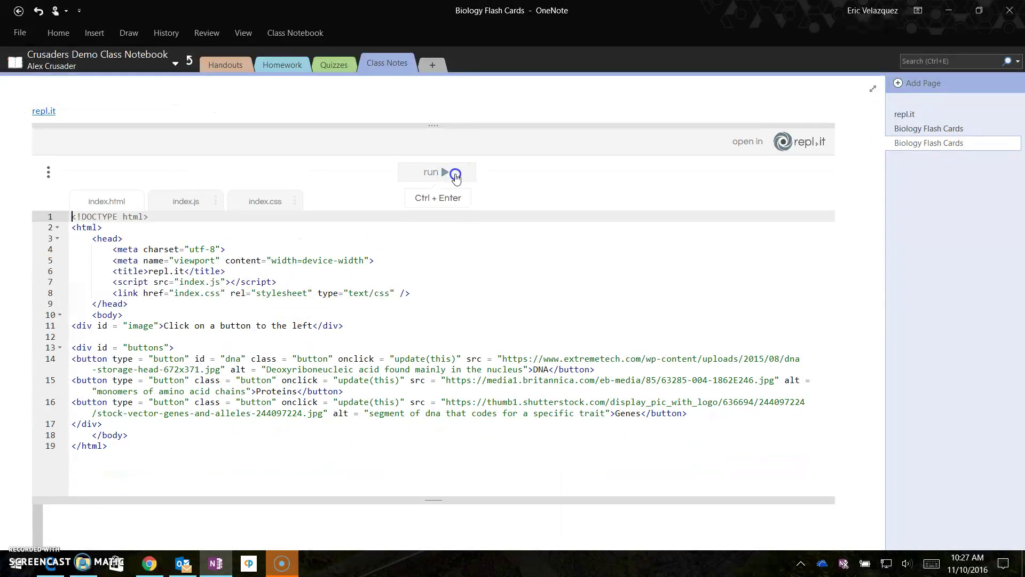
scroll(352, 279, "down", 4)
scroll(364, 278, "up", 3)
left_click(430, 129)
scroll(367, 273, "down", 3)
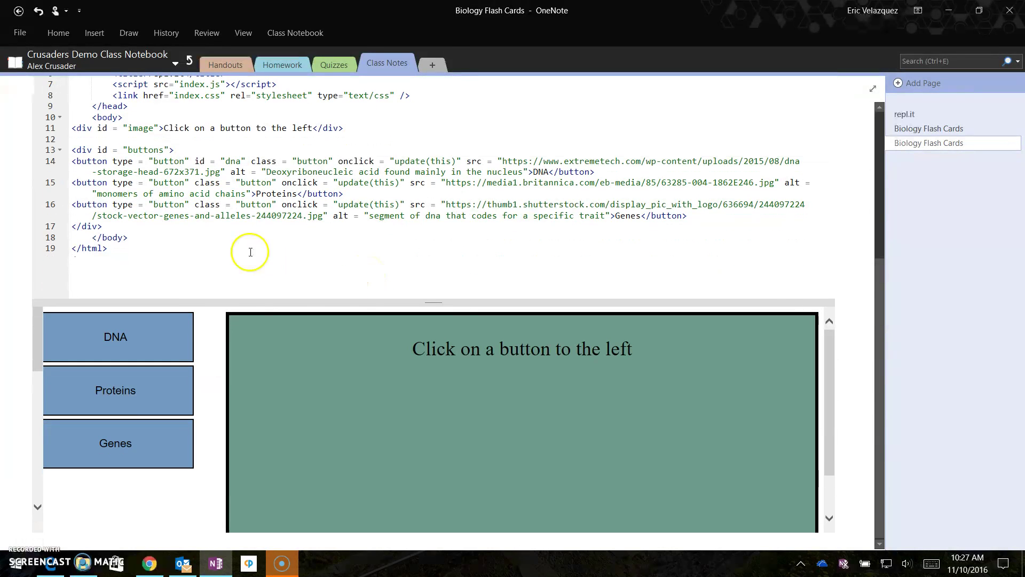
scroll(248, 251, "up", 3)
scroll(202, 194, "down", 1)
scroll(202, 198, "up", 2)
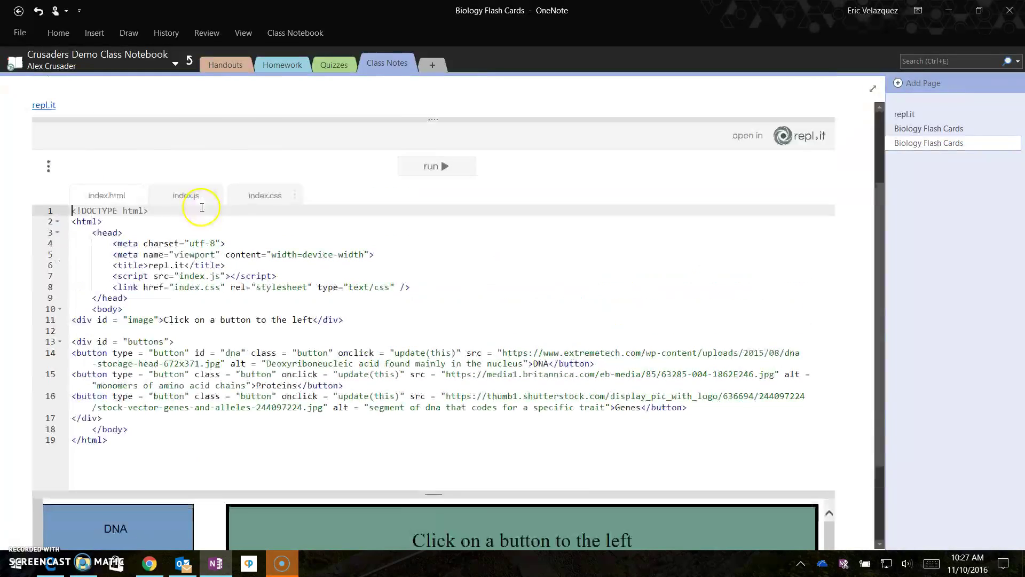
Browse the embed's index.css, index.js and index.html files
left_click(262, 195)
left_click(163, 201)
left_click(88, 200)
scroll(197, 293, "down", 3)
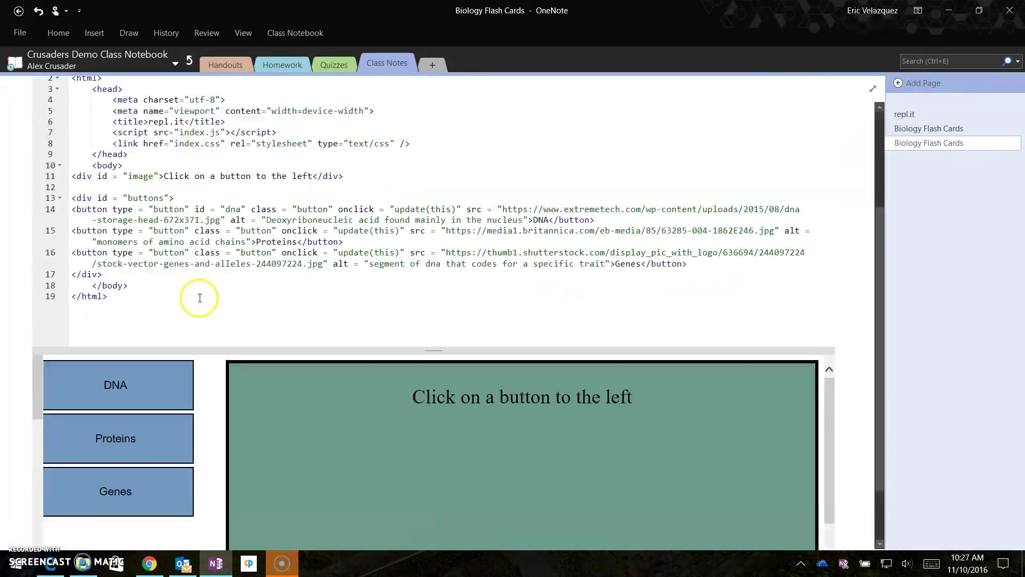
scroll(200, 297, "down", 1)
Display the DNA card, then Proteins, then DNA again with its image and description
left_click(116, 349)
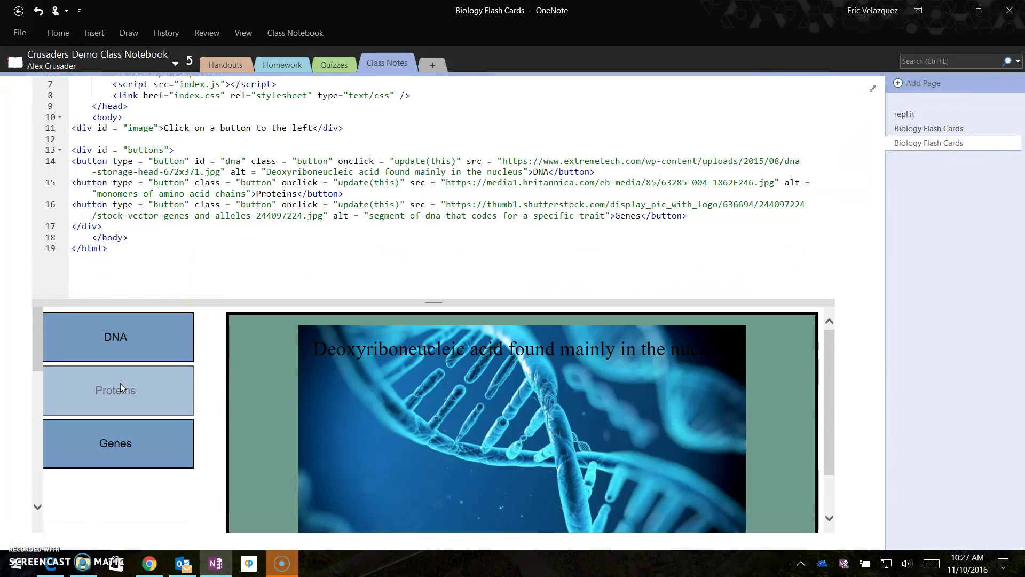
left_click(121, 385)
left_click(137, 358)
scroll(240, 347, "up", 4)
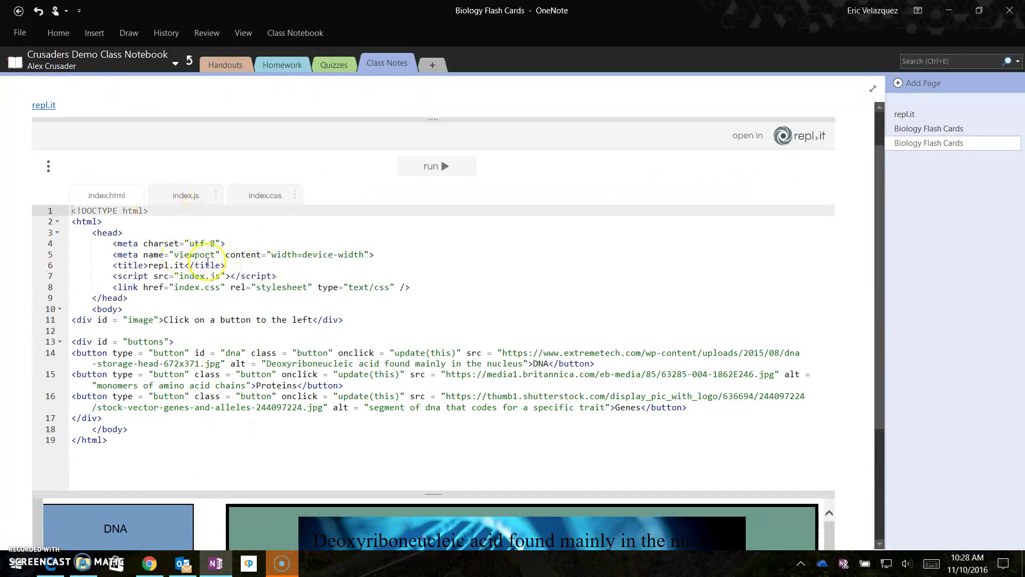
scroll(511, 456, "down", 2)
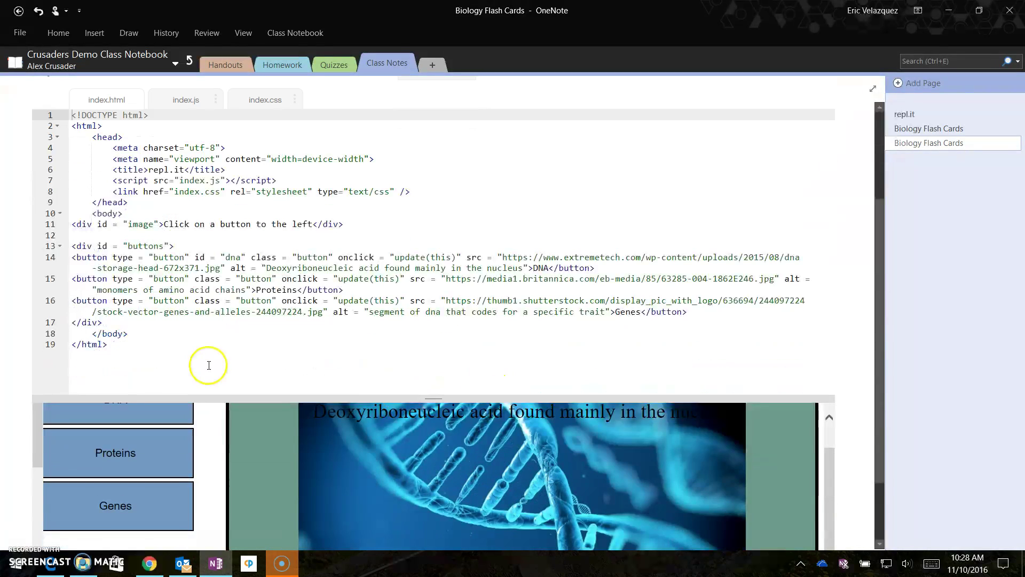
Review index.css, the index.js update function and index.html, then compare with repl.it in Chrome
left_click(267, 100)
left_click(186, 100)
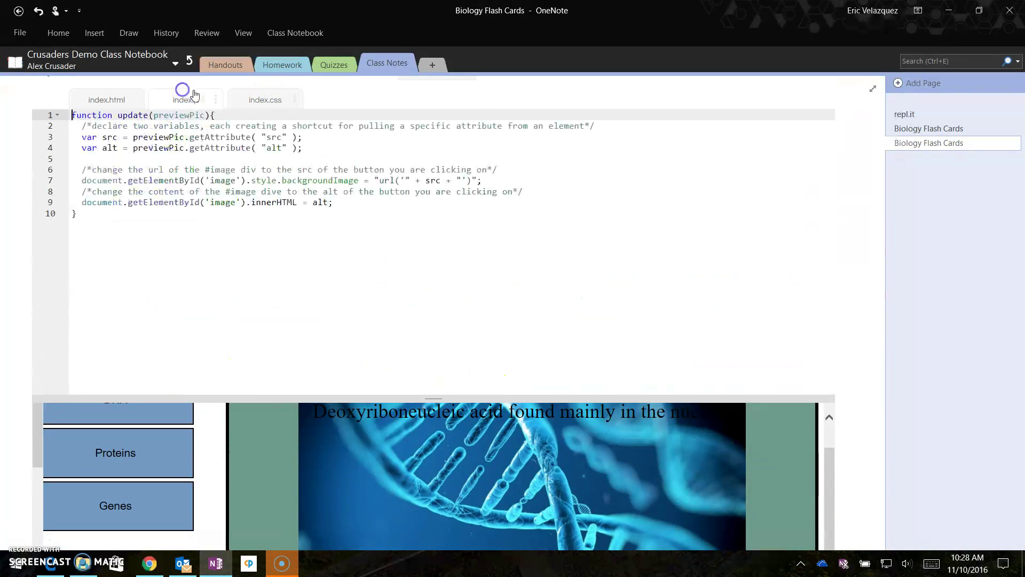
left_click(107, 100)
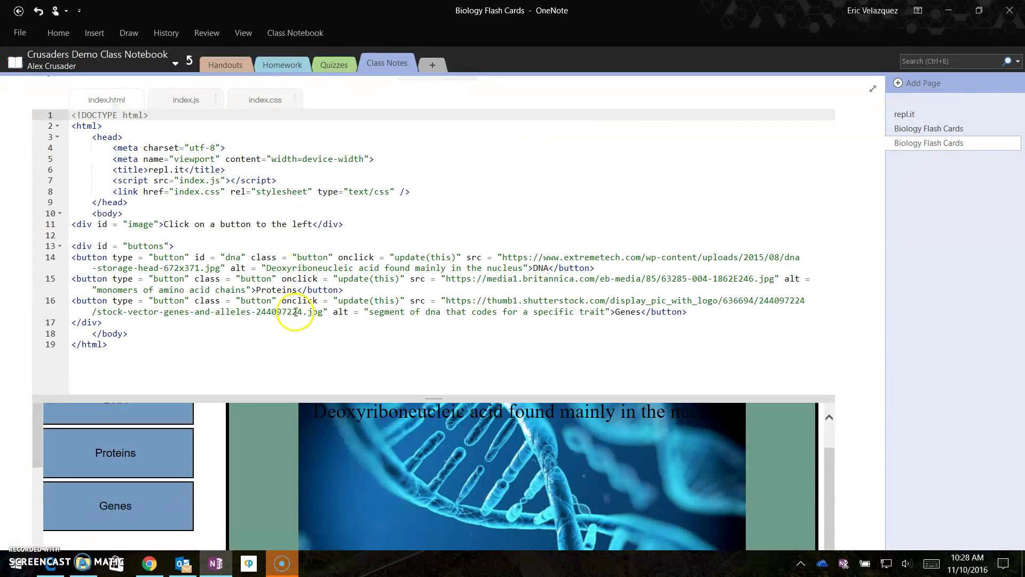
scroll(293, 307, "up", 3)
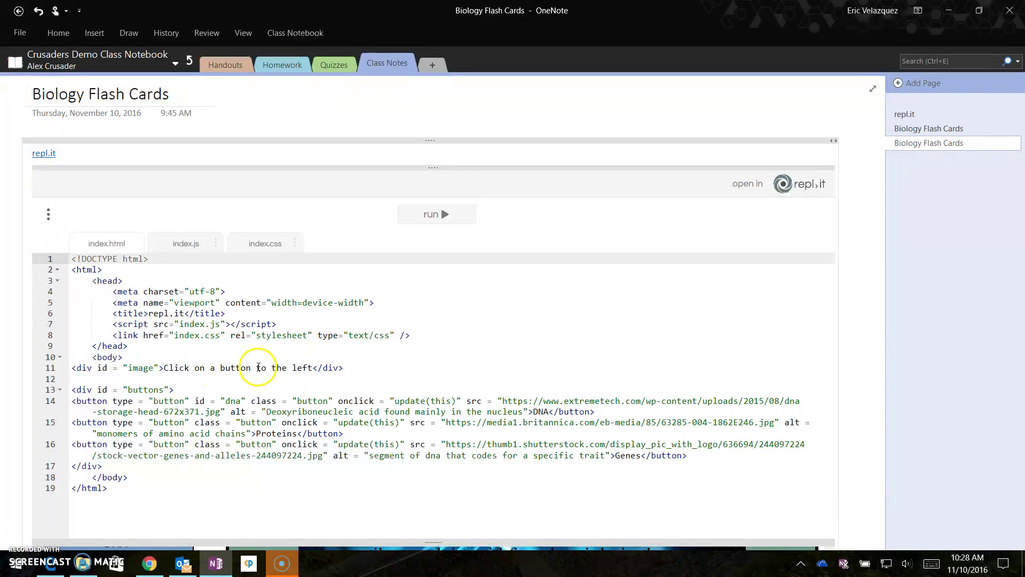
left_click(150, 565)
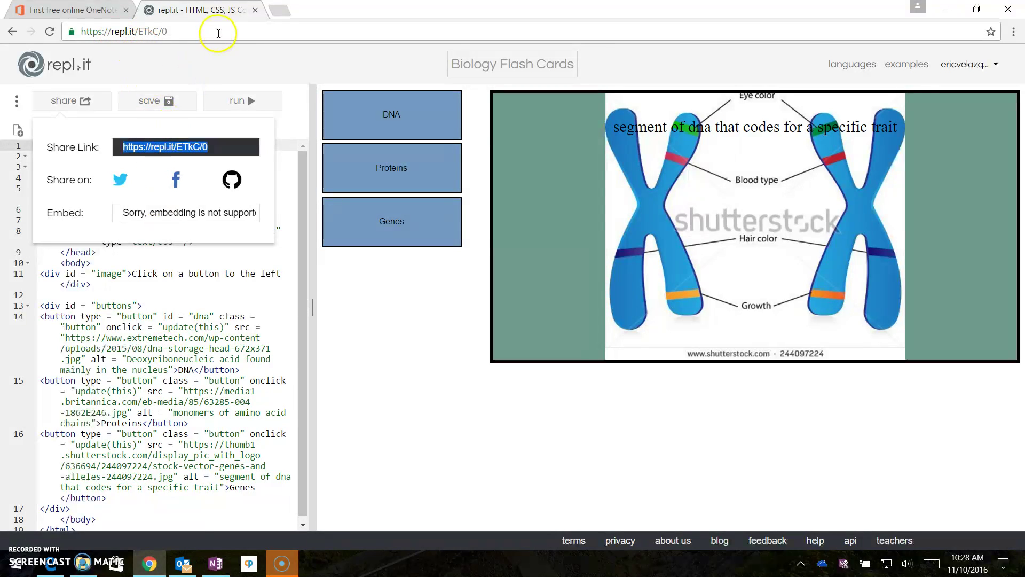
left_click(216, 564)
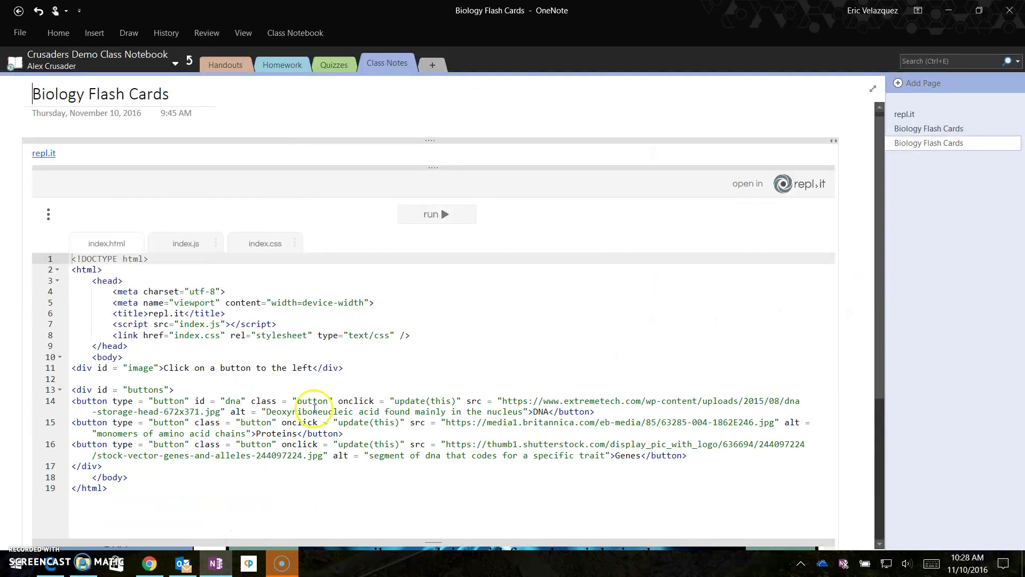